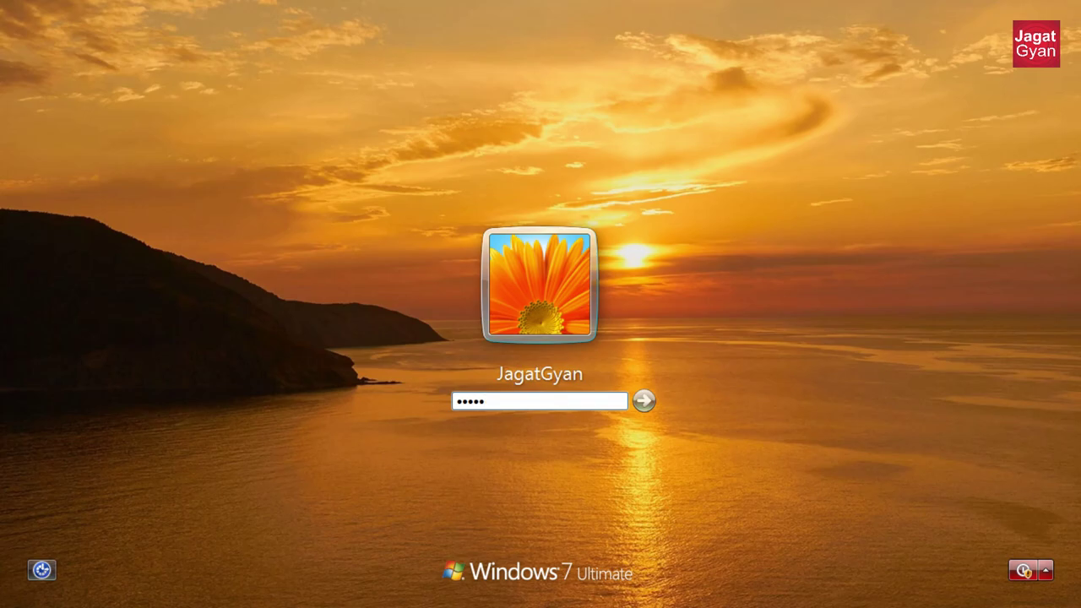
Step: Sign in to the Windows account and launch the Registry Editor with regedit
key("Return")
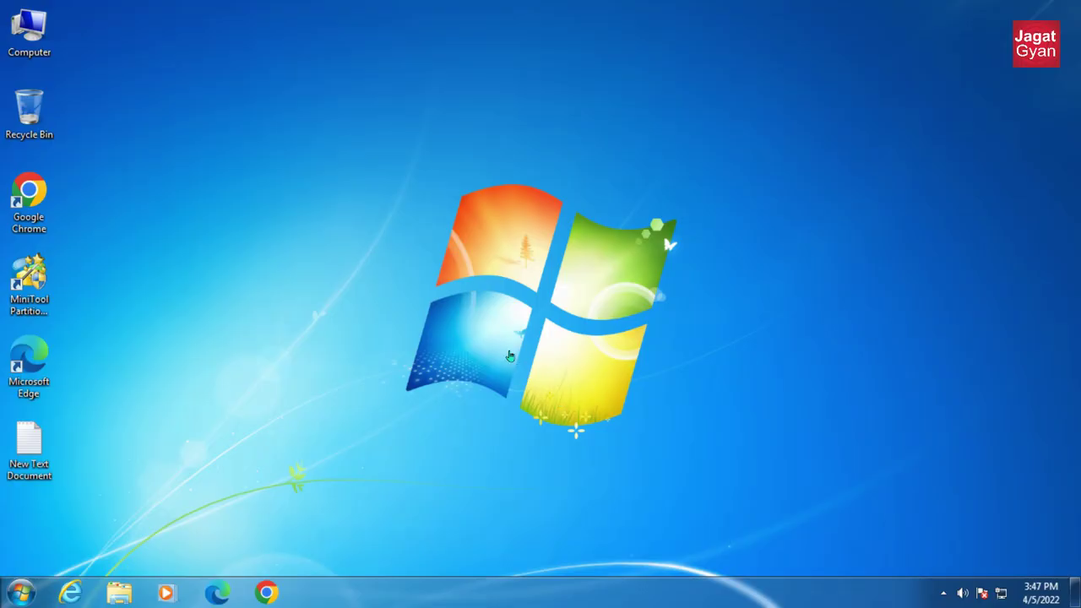
left_click(22, 591)
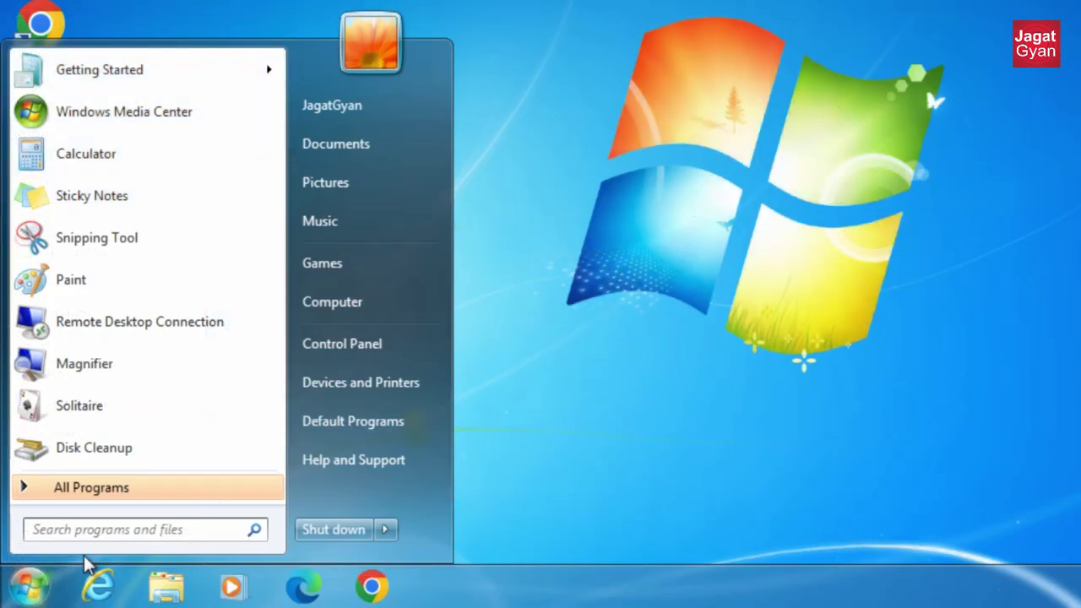
type("reg")
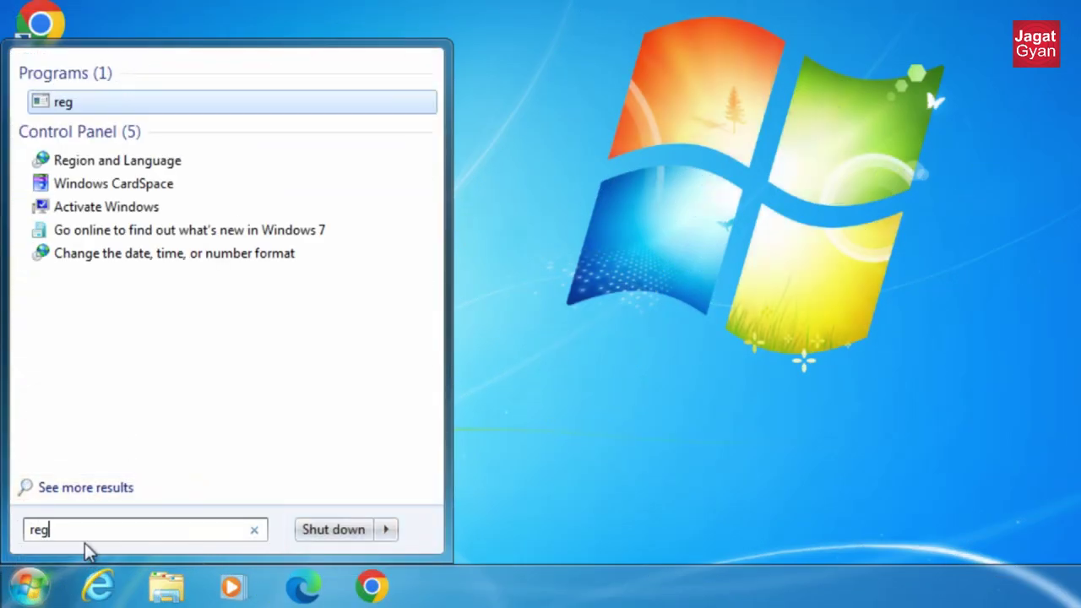
type("edit")
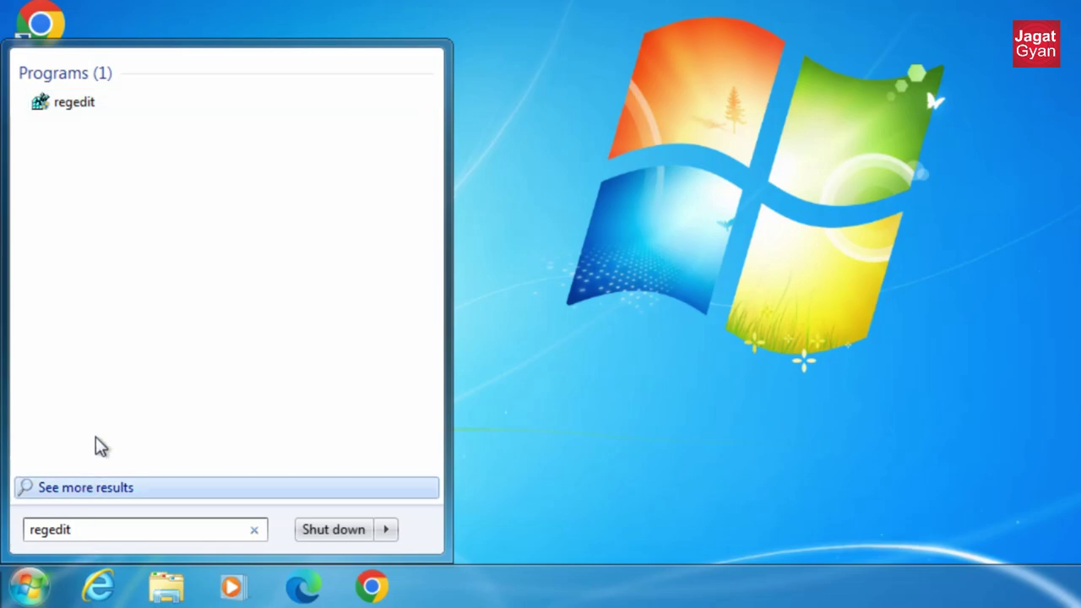
left_click(88, 104)
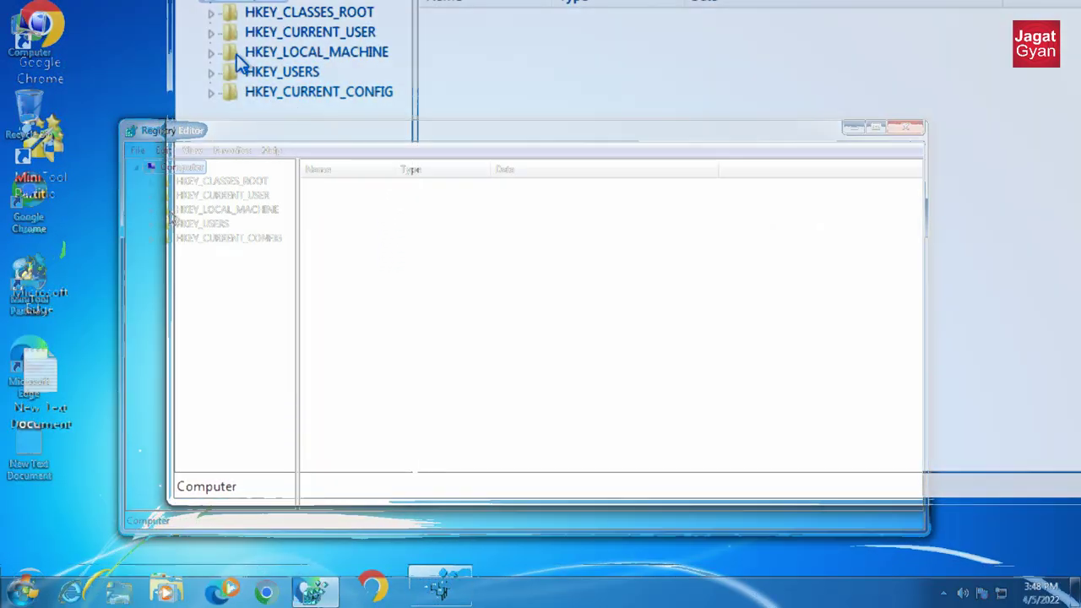
Step: Expand HKEY_LOCAL_MACHINE in the registry, then open the desktop's New Text Document and arrange the windows so its path note stays readable
left_click(237, 53)
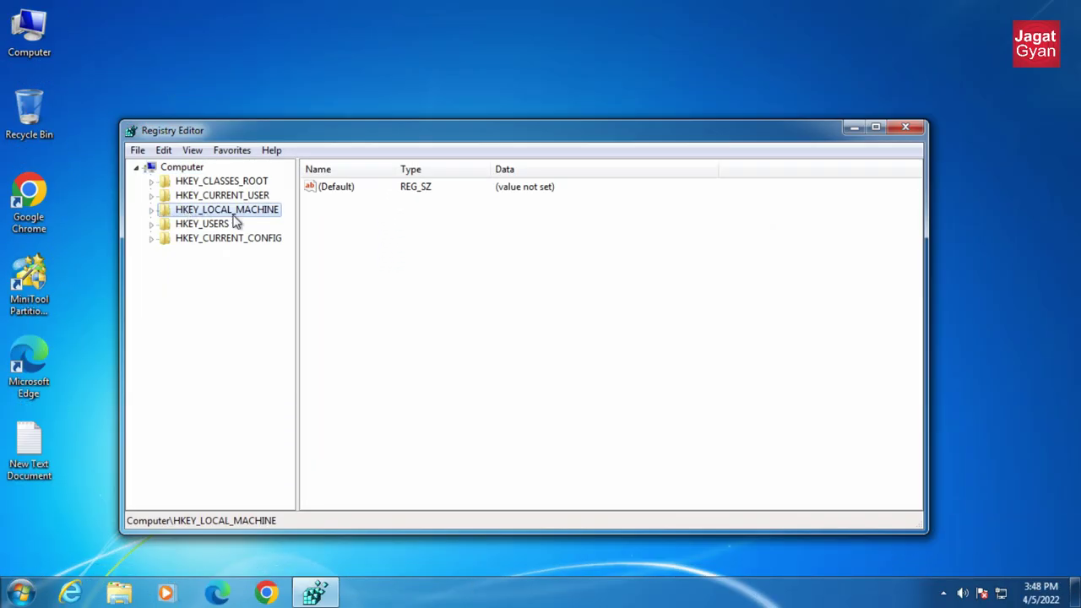
left_click(151, 210)
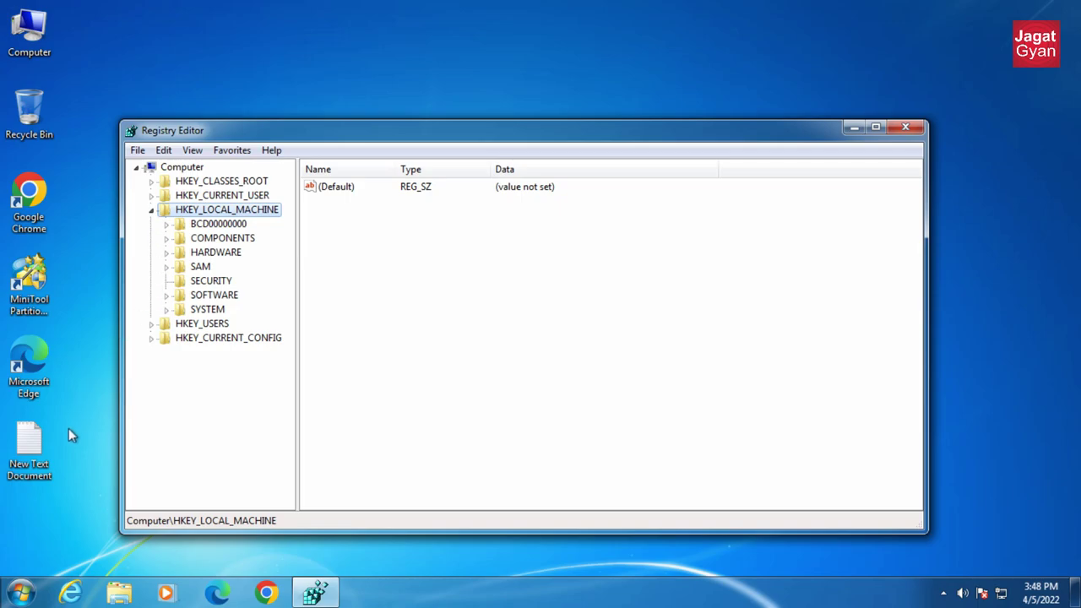
double_click(38, 441)
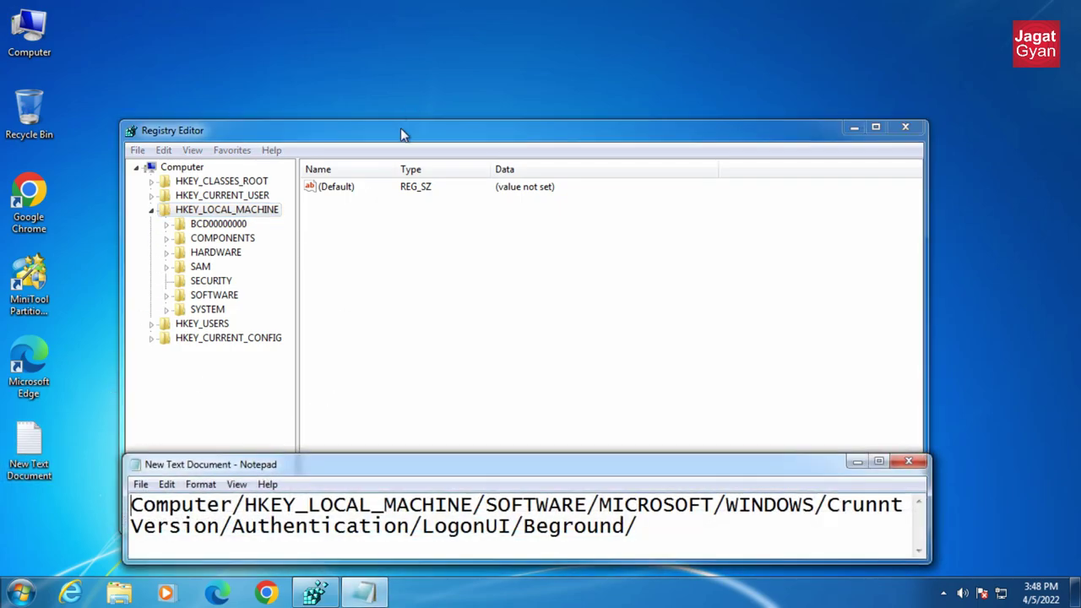
left_click_drag(402, 131, 396, 78)
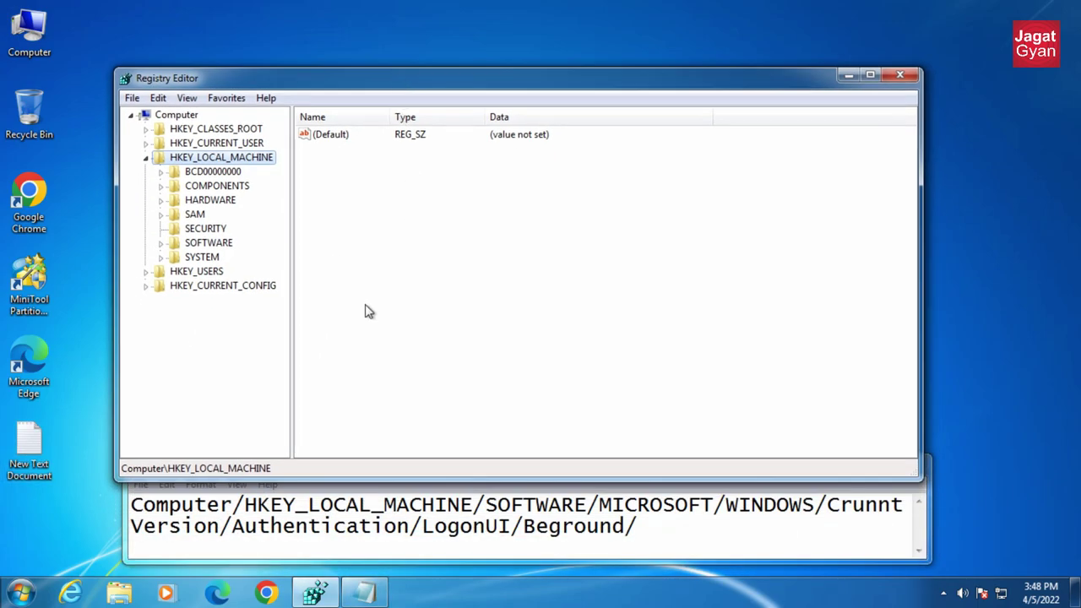
Step: Expand the SOFTWARE key and its Microsoft subkey following the noted path, and widen the registry's key tree
left_click(181, 242)
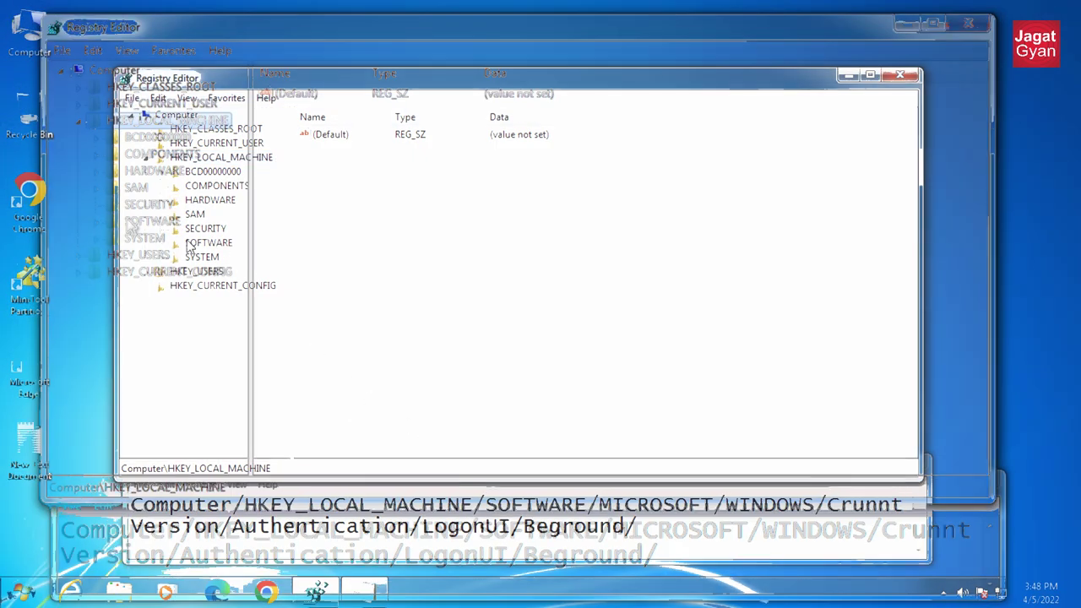
left_click(160, 242)
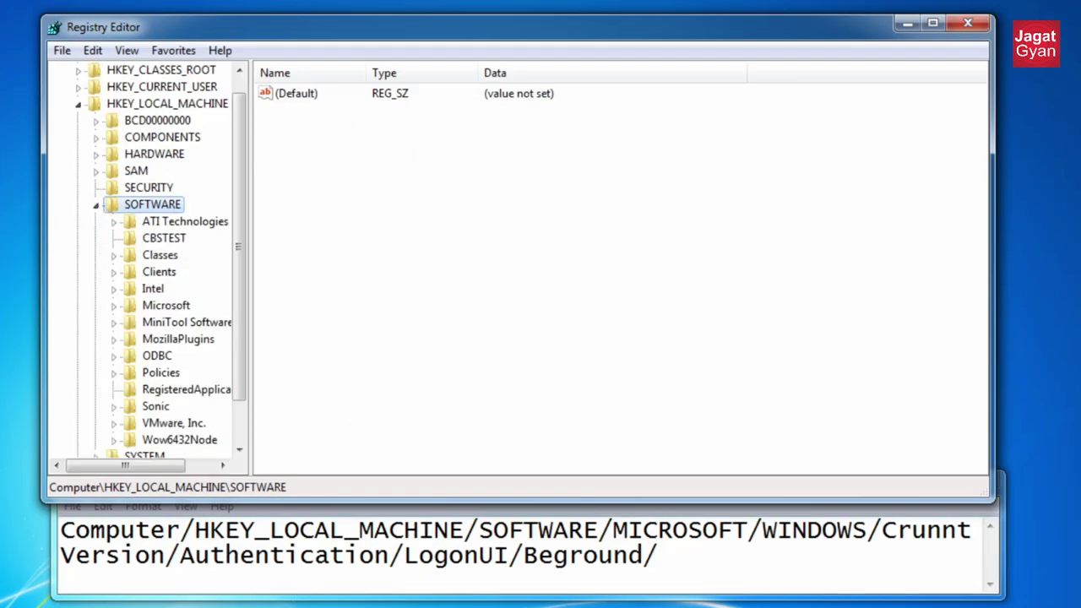
key("alt+Tab")
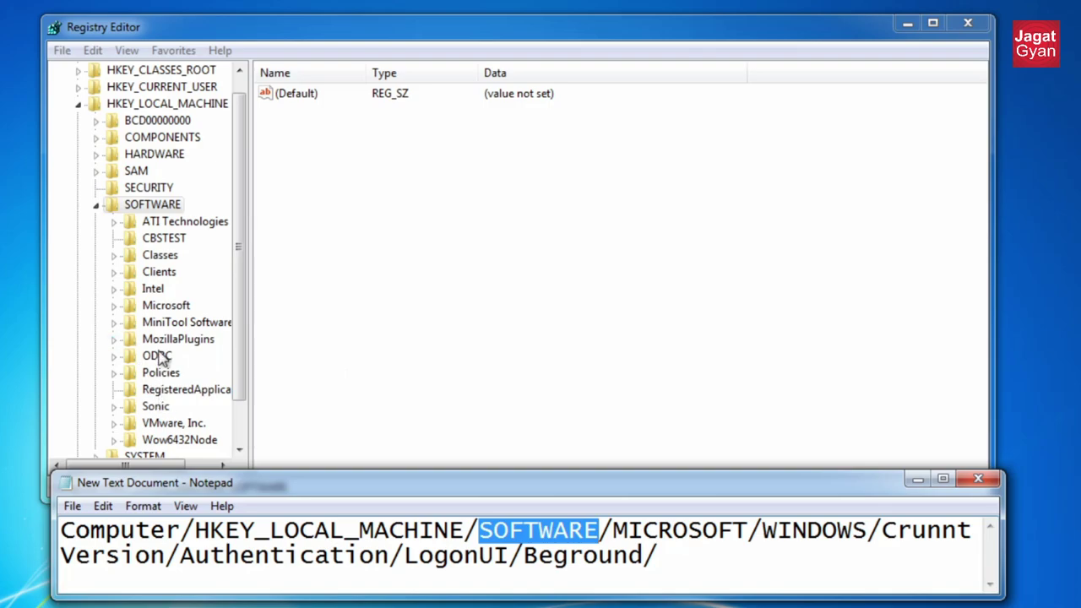
left_click(115, 307)
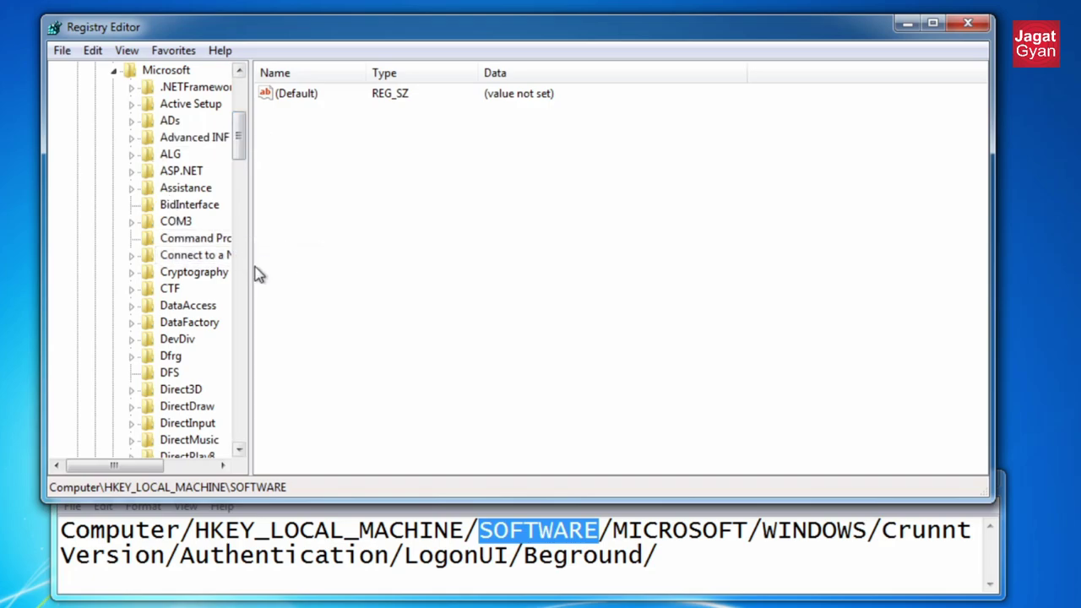
left_click_drag(251, 261, 330, 282)
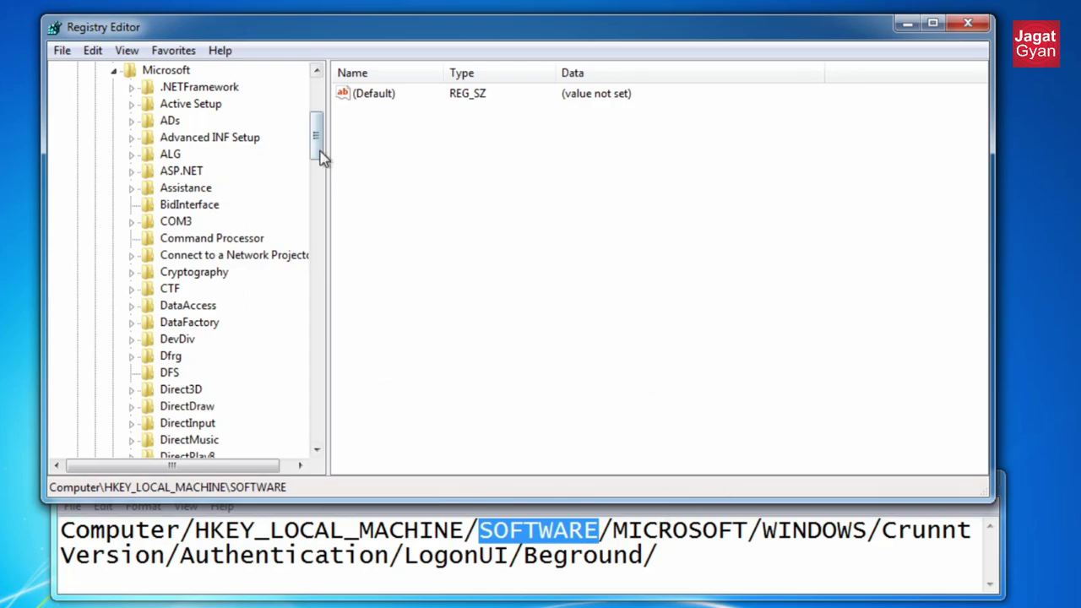
Step: Expand the Windows key under Microsoft and its CurrentVersion subkey
left_click_drag(321, 157, 333, 410)
left_click(173, 206)
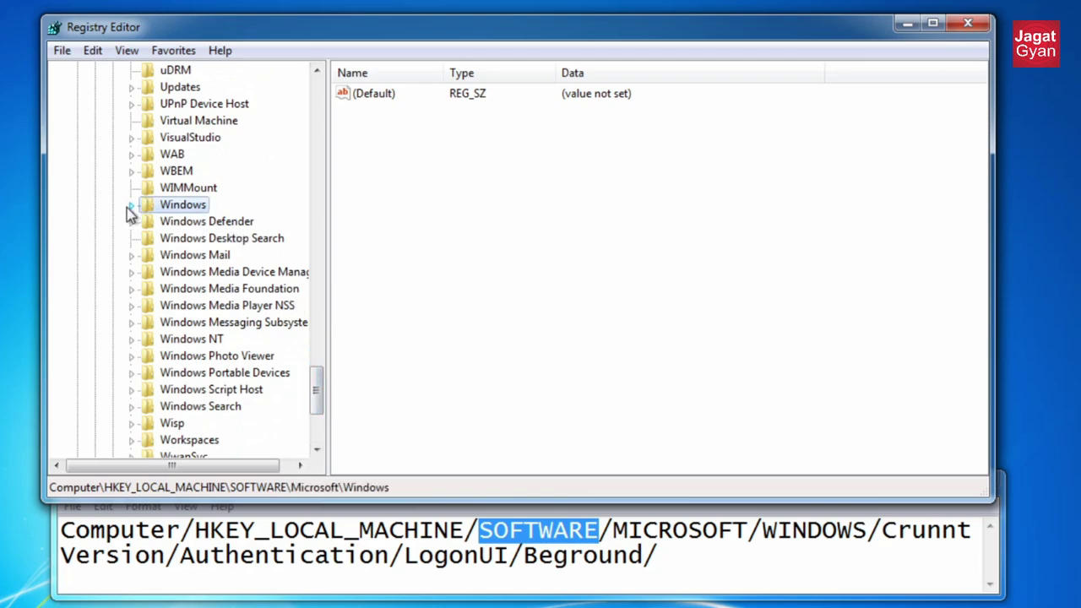
left_click(131, 207)
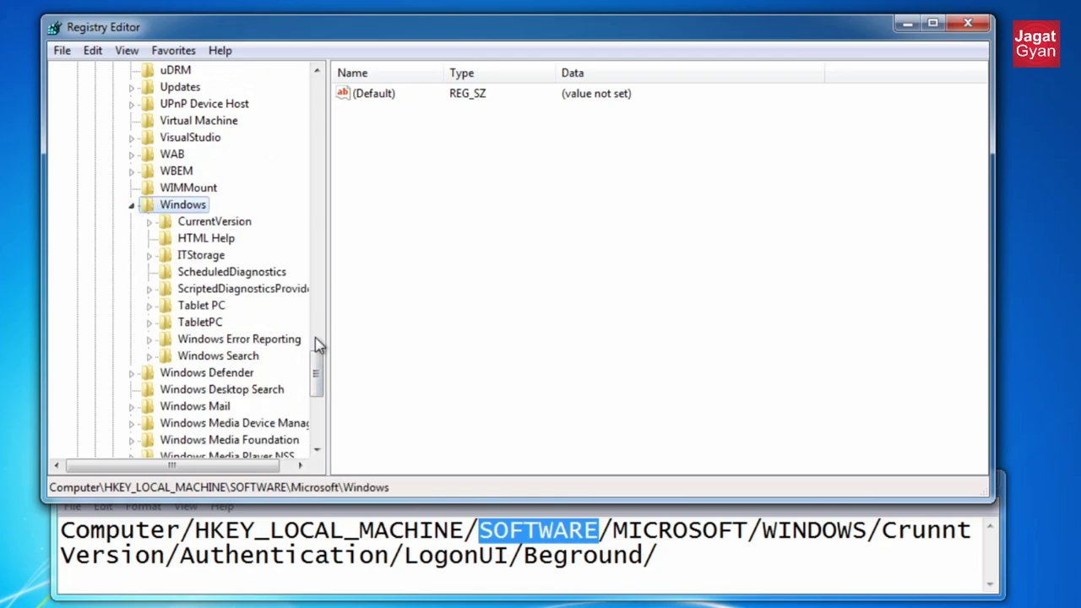
left_click(148, 221)
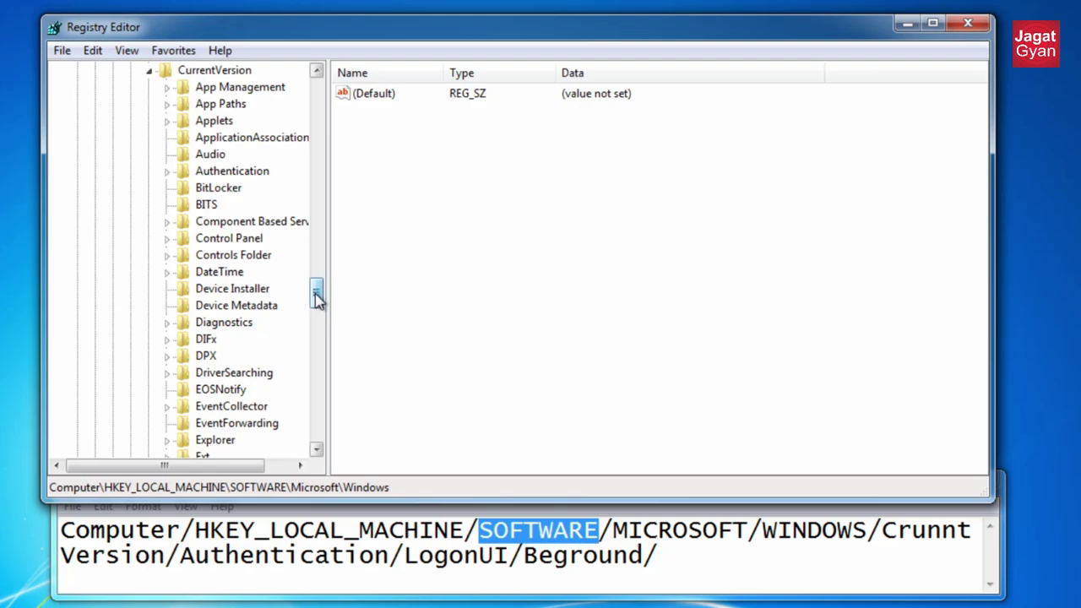
Step: Expand Authentication and LogonUI under CurrentVersion, and select the Background key
left_click_drag(316, 300, 317, 301)
scroll(313, 287, "up", 1)
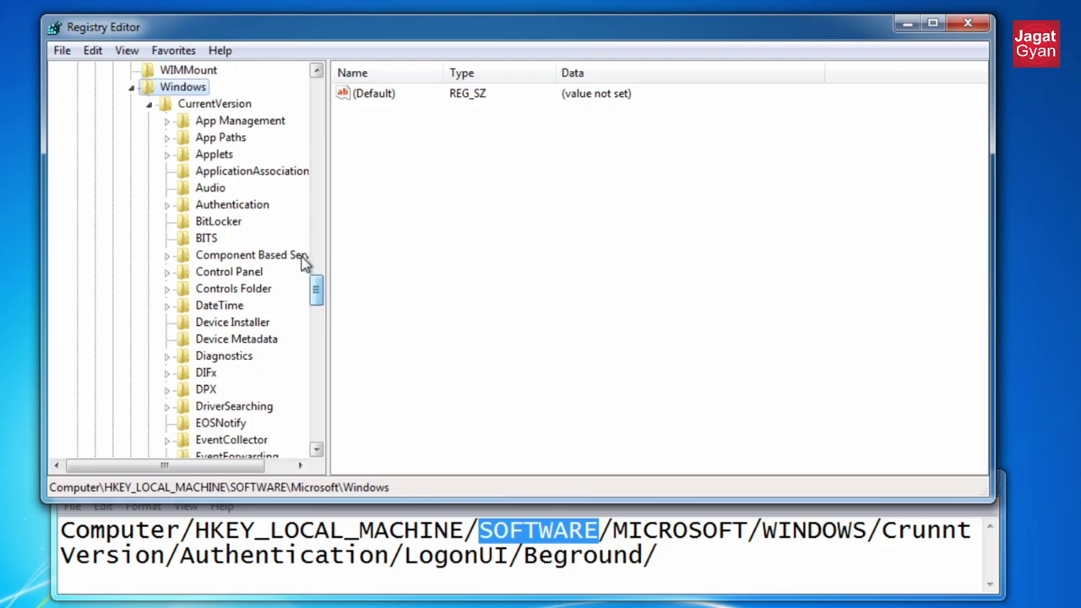
left_click(196, 206)
left_click(167, 206)
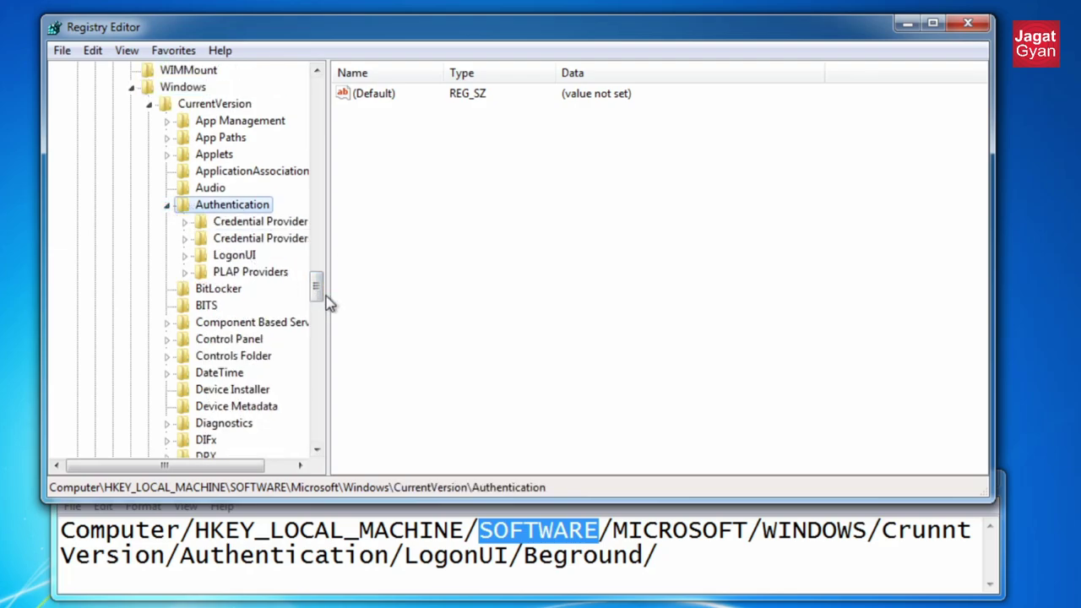
left_click_drag(329, 294, 419, 294)
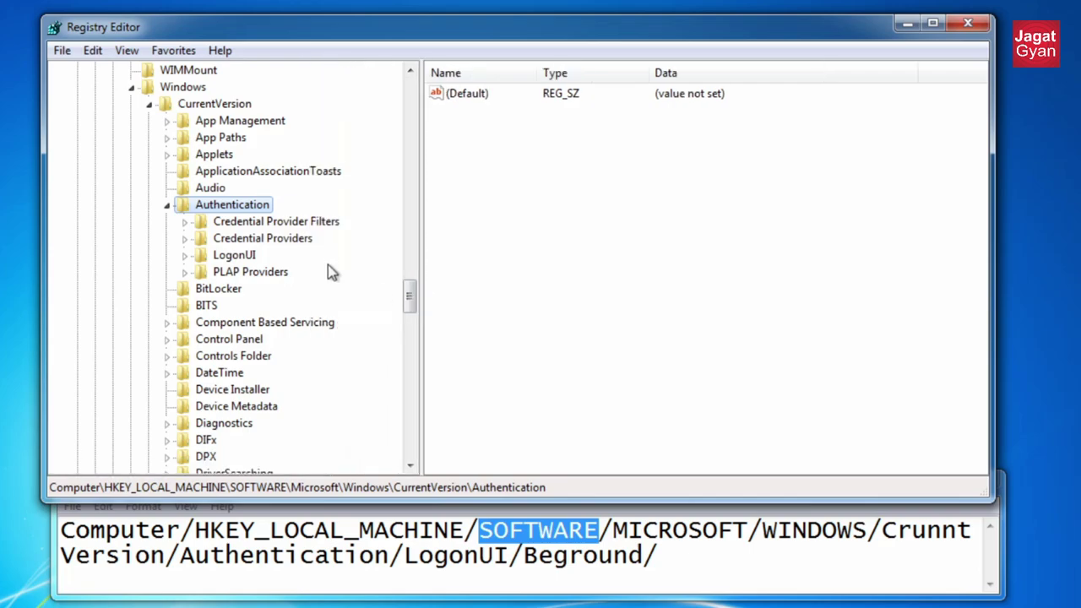
left_click(220, 258)
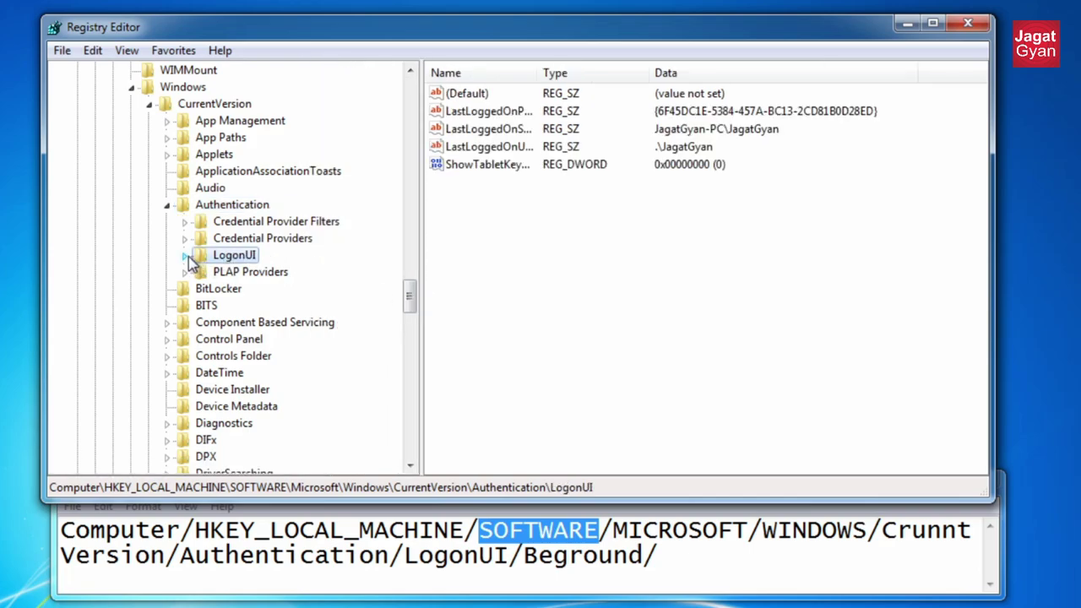
left_click(185, 258)
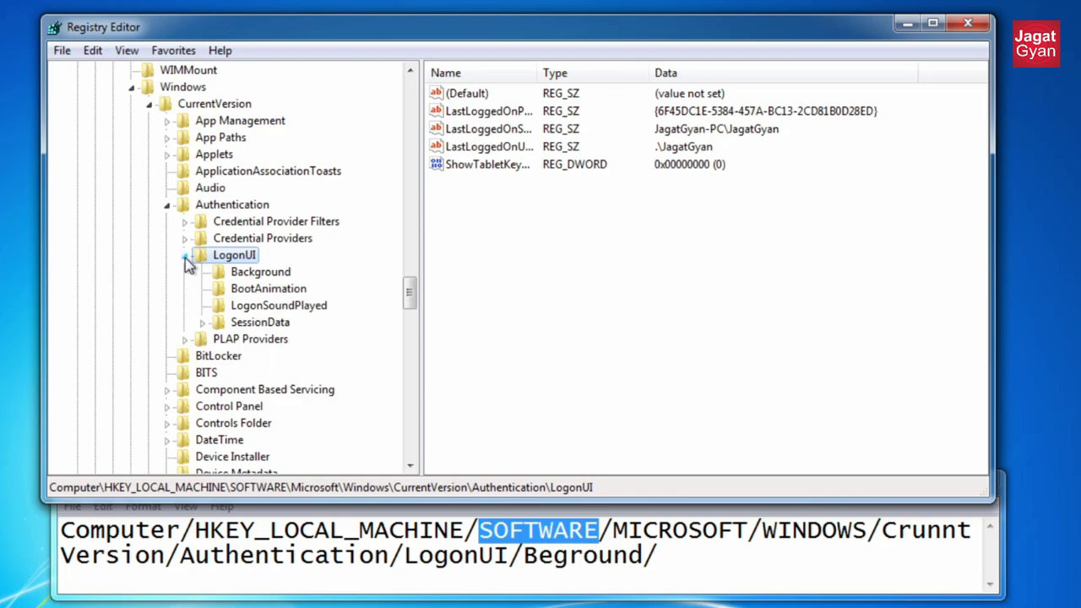
left_click(246, 275)
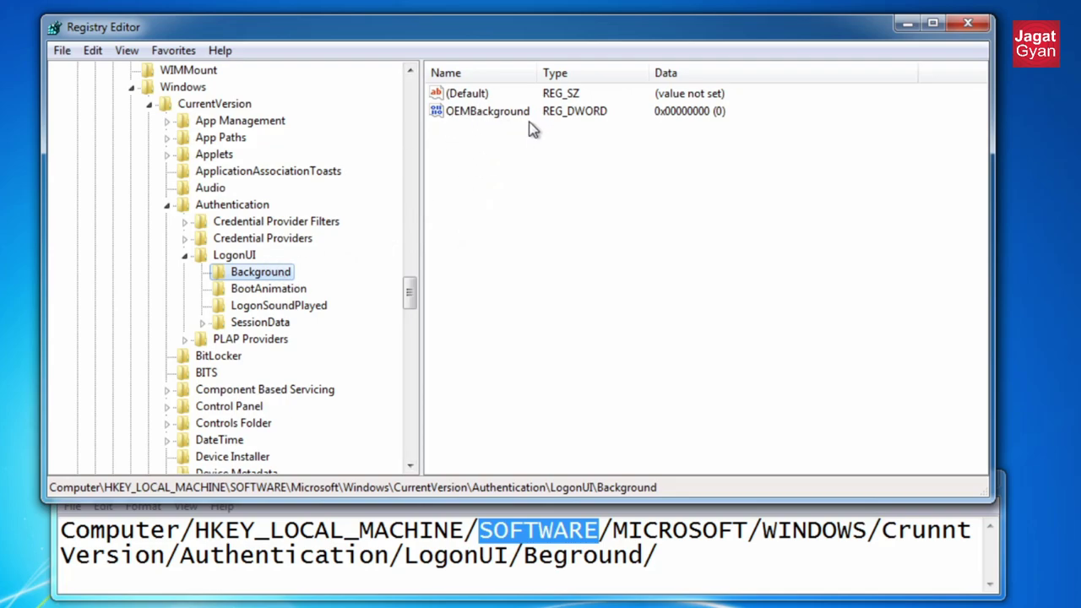
Step: Set the OEMBackground DWORD value to 1, then close the Registry Editor and minimize the path note
double_click(483, 116)
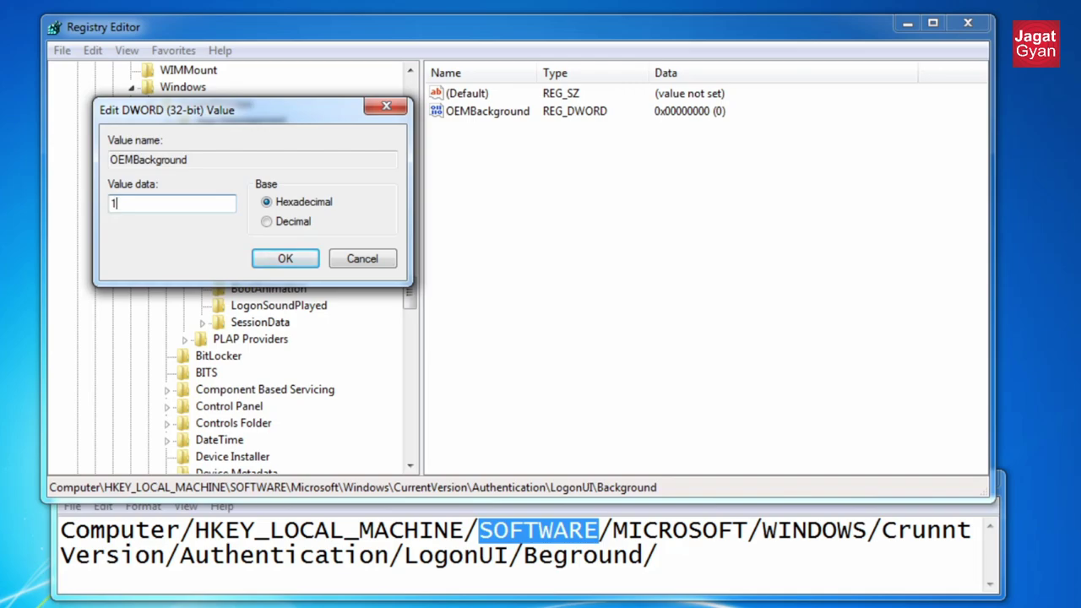
left_click(285, 260)
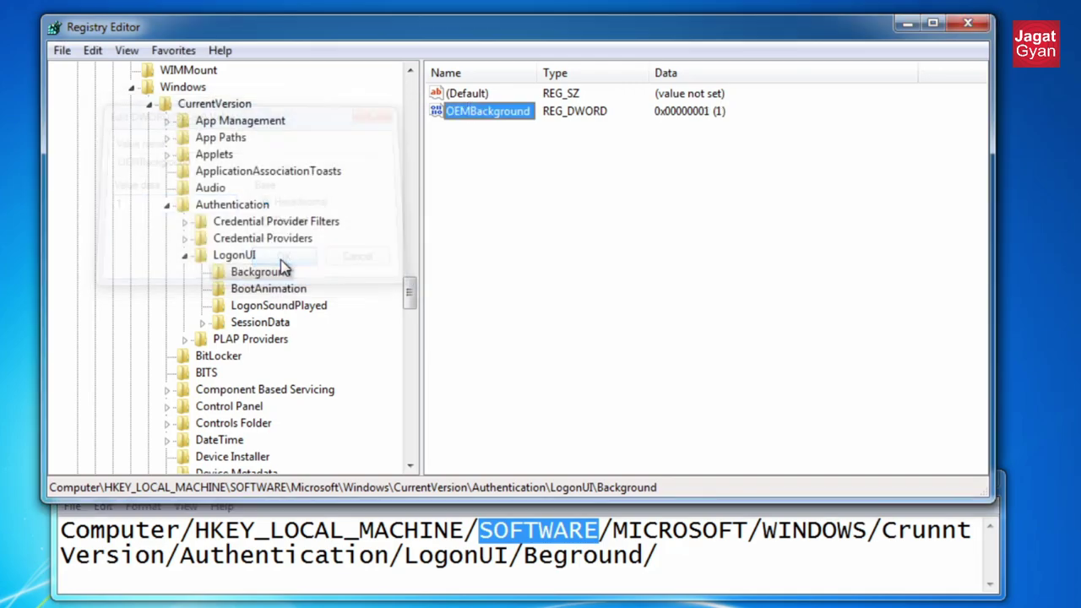
left_click(970, 24)
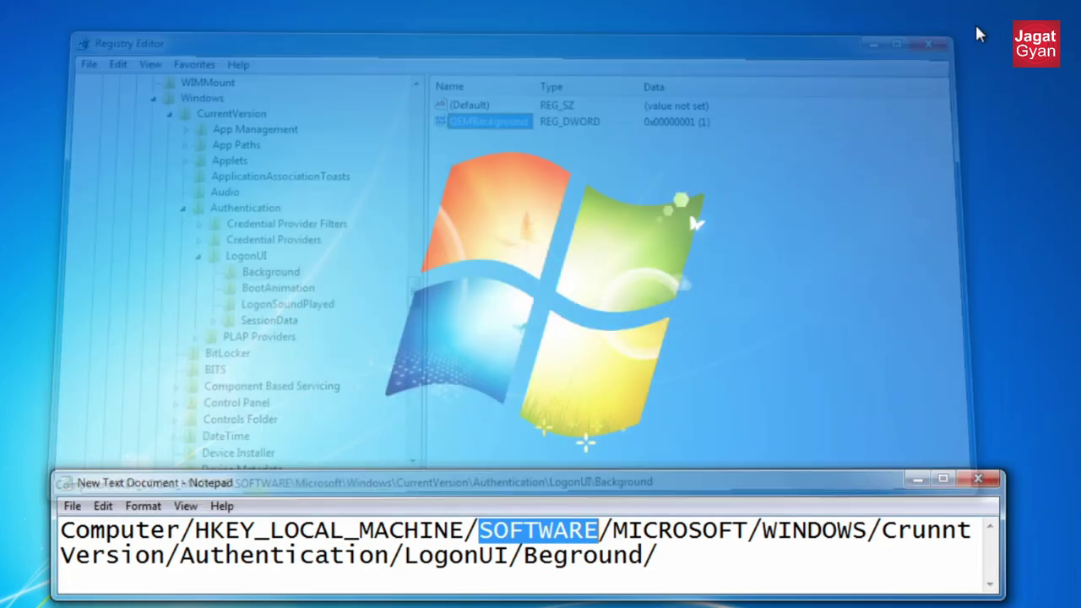
left_click(917, 479)
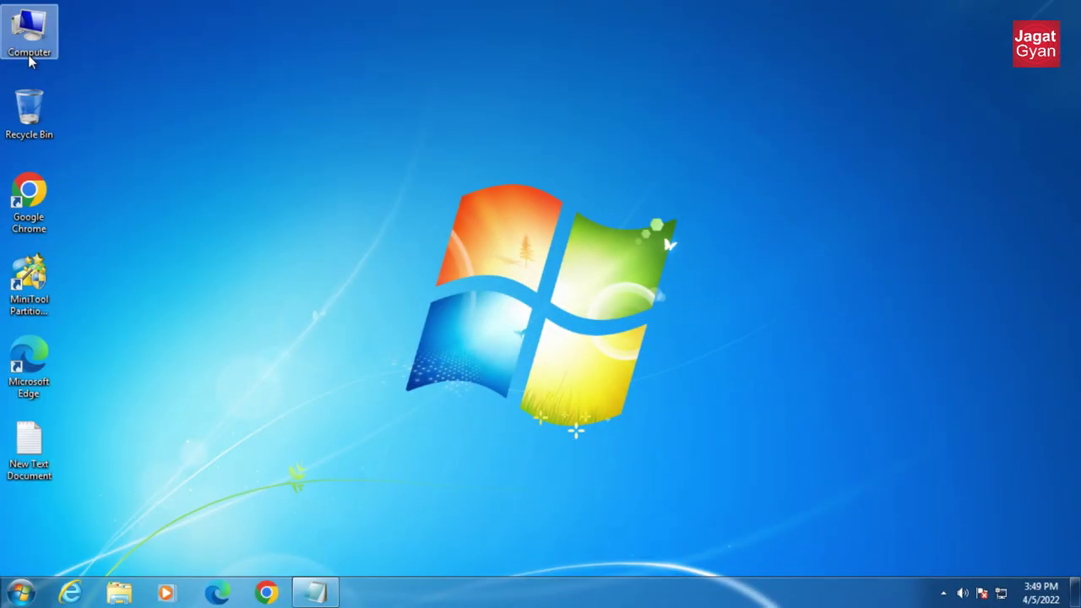
Step: Open the C:\Windows\System32 folder from Computer
double_click(28, 54)
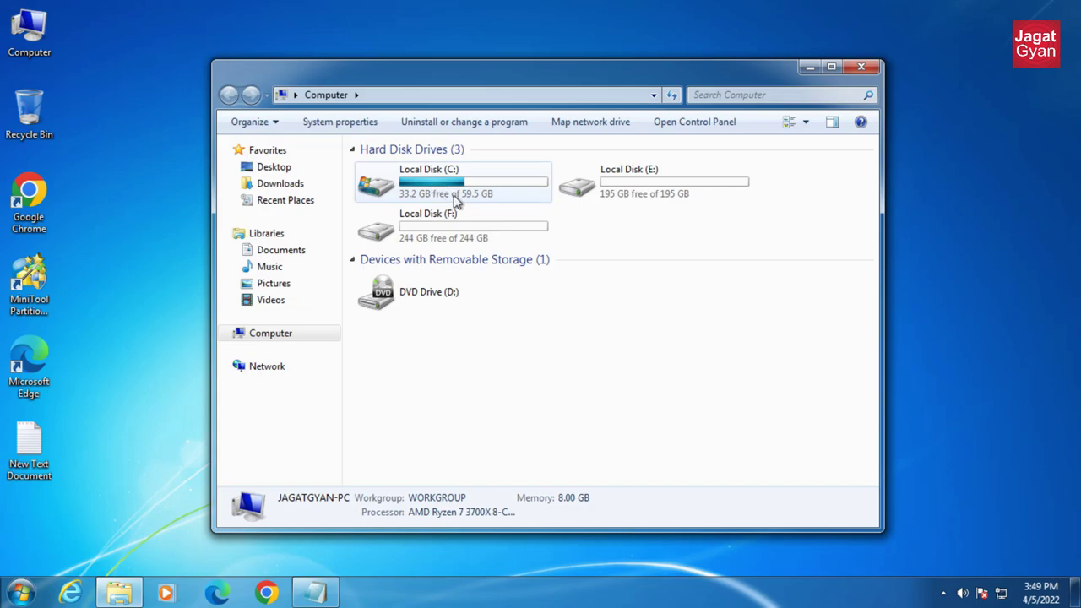
double_click(403, 182)
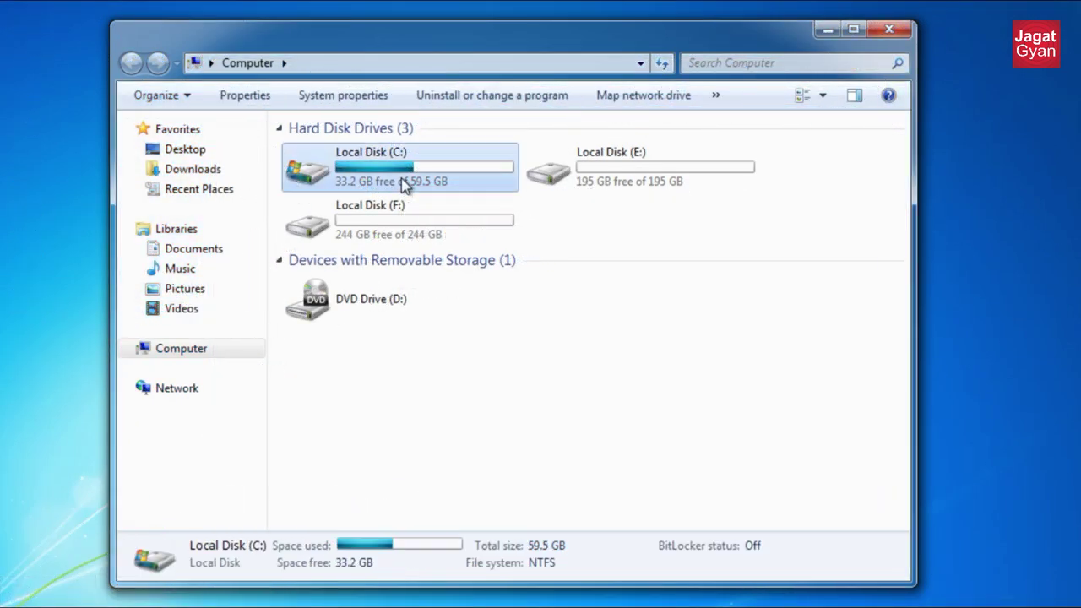
double_click(393, 241)
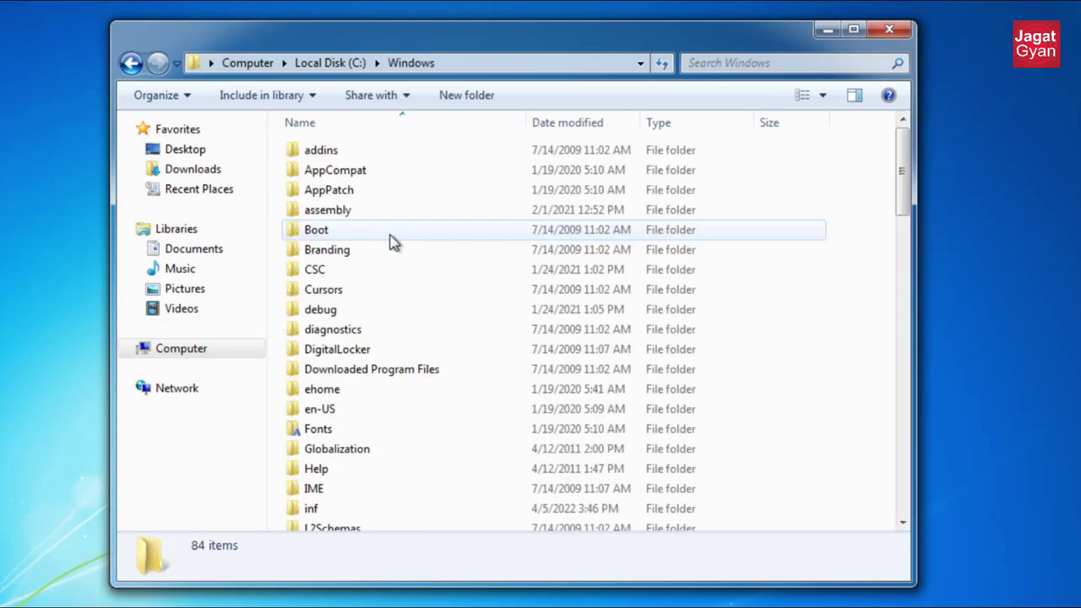
left_click(401, 257)
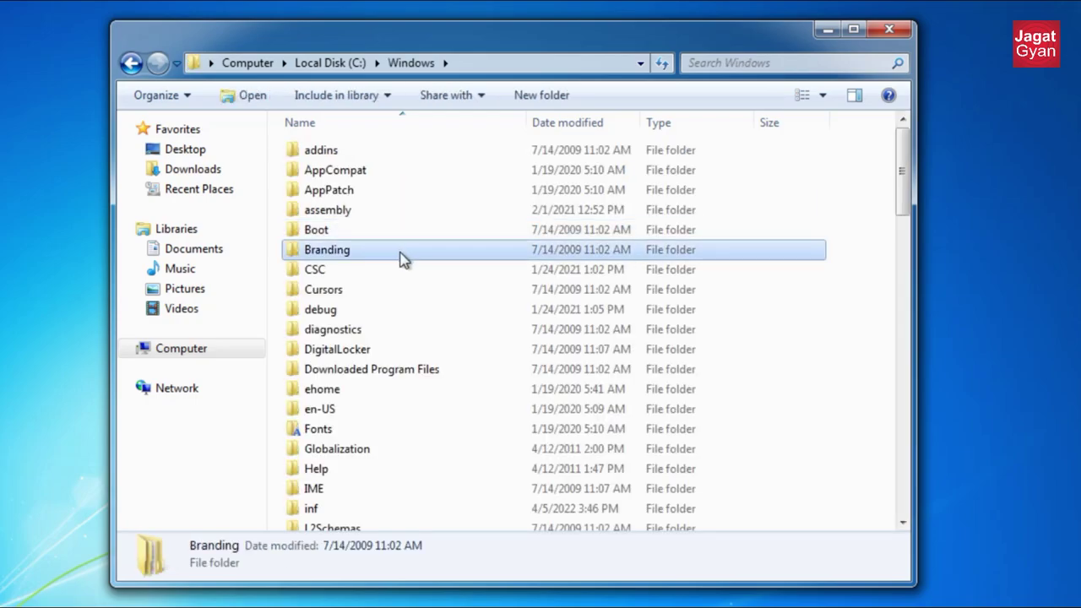
type("ser")
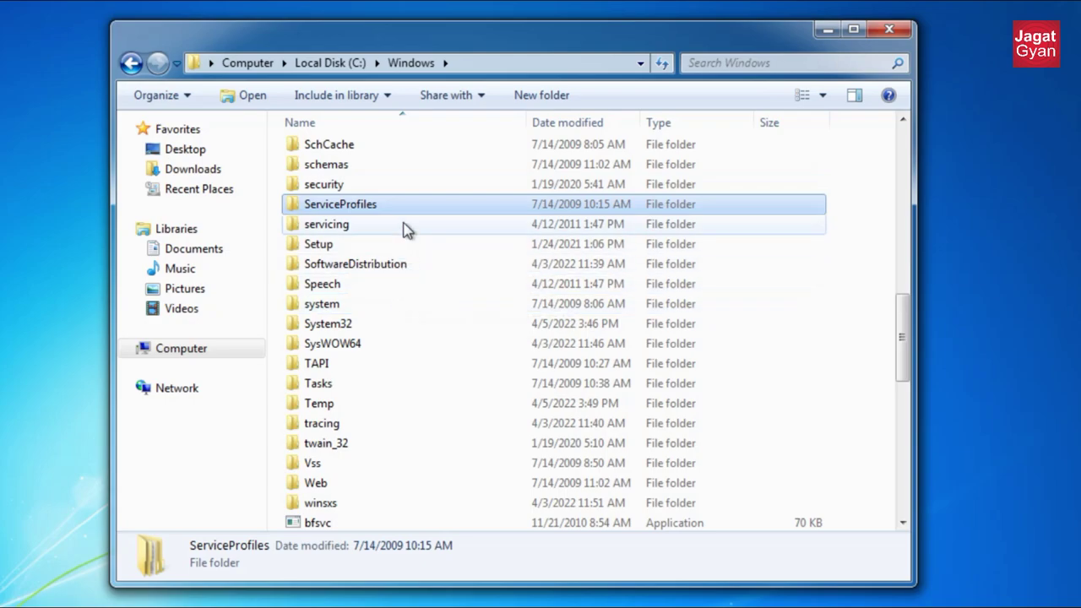
scroll(386, 400, "down", 1)
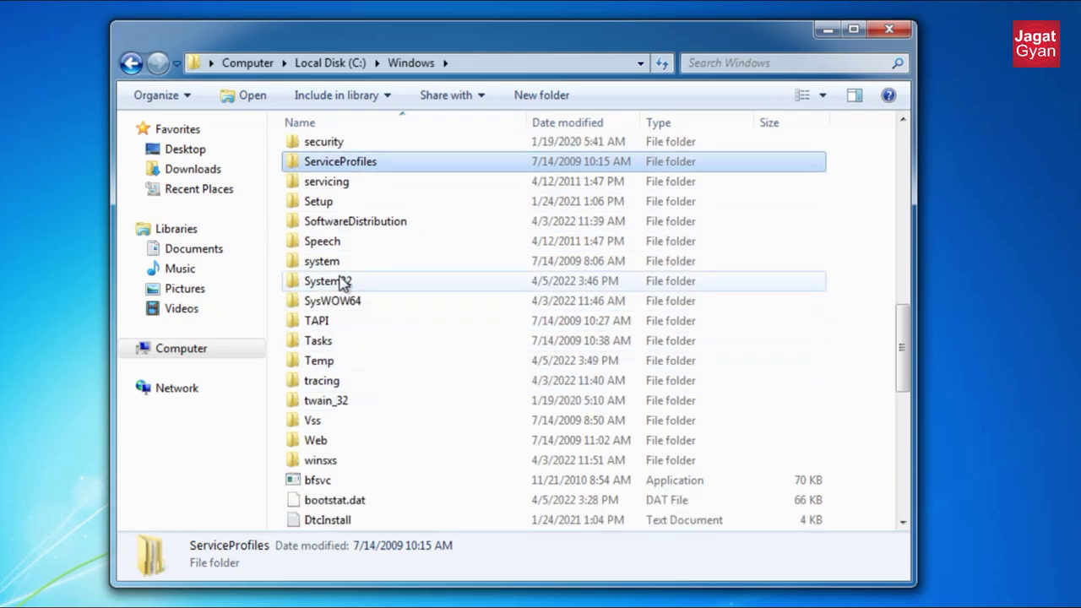
double_click(342, 283)
Step: Find the oobe folder inside System32 and open it
left_click(380, 212)
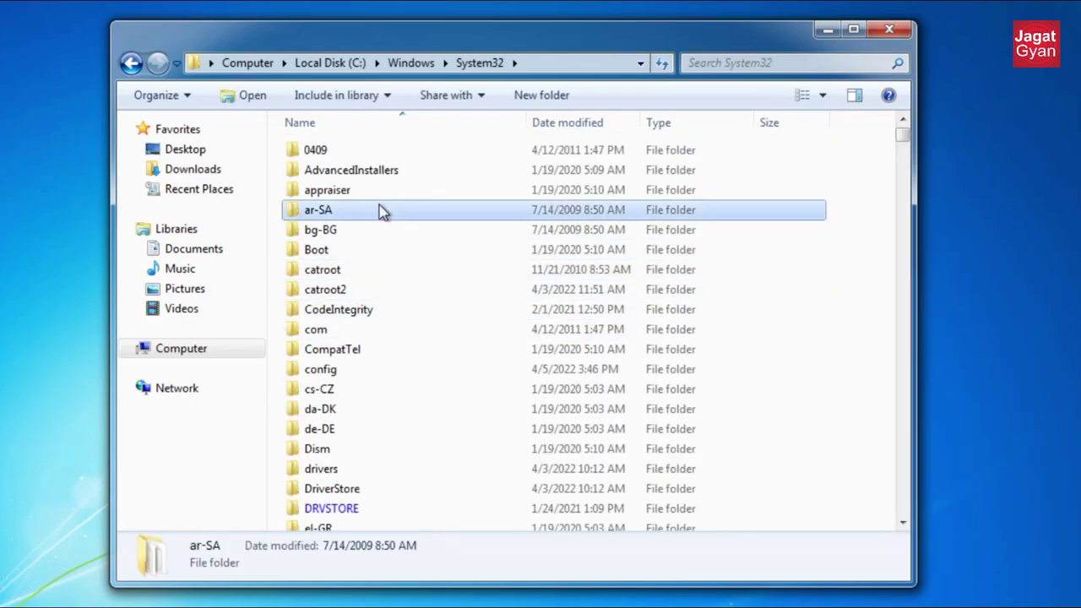
type("ob")
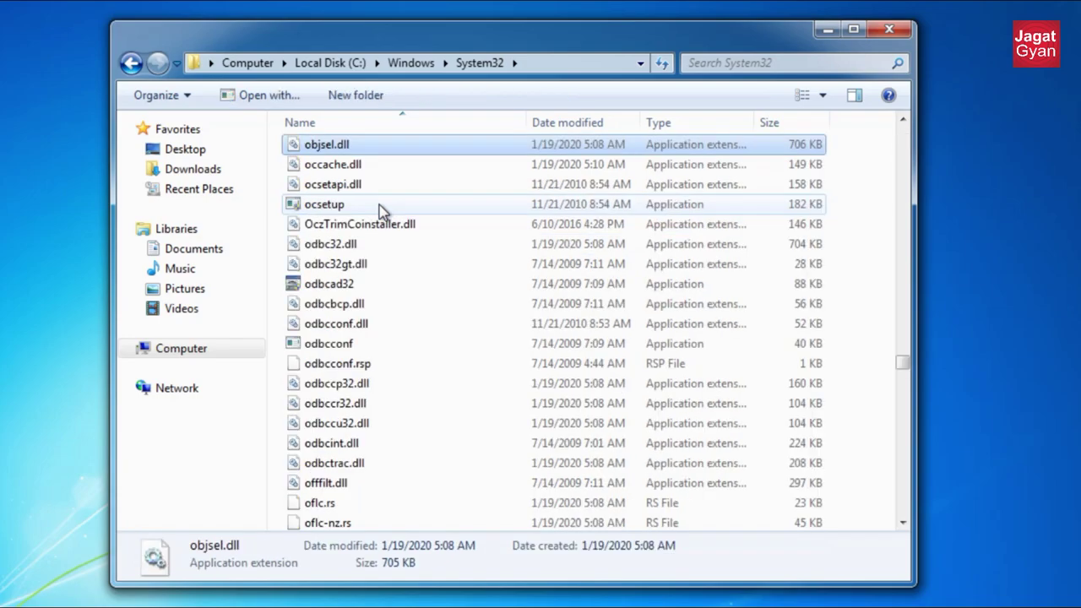
scroll(849, 380, "up", 1)
left_click_drag(904, 366, 891, 133)
type("oo")
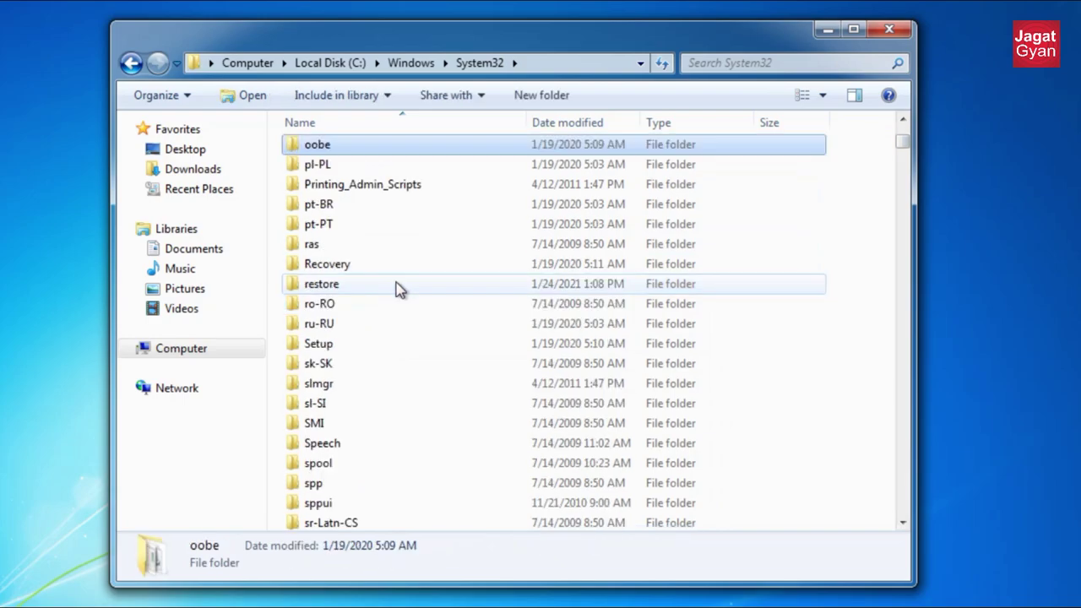
double_click(314, 149)
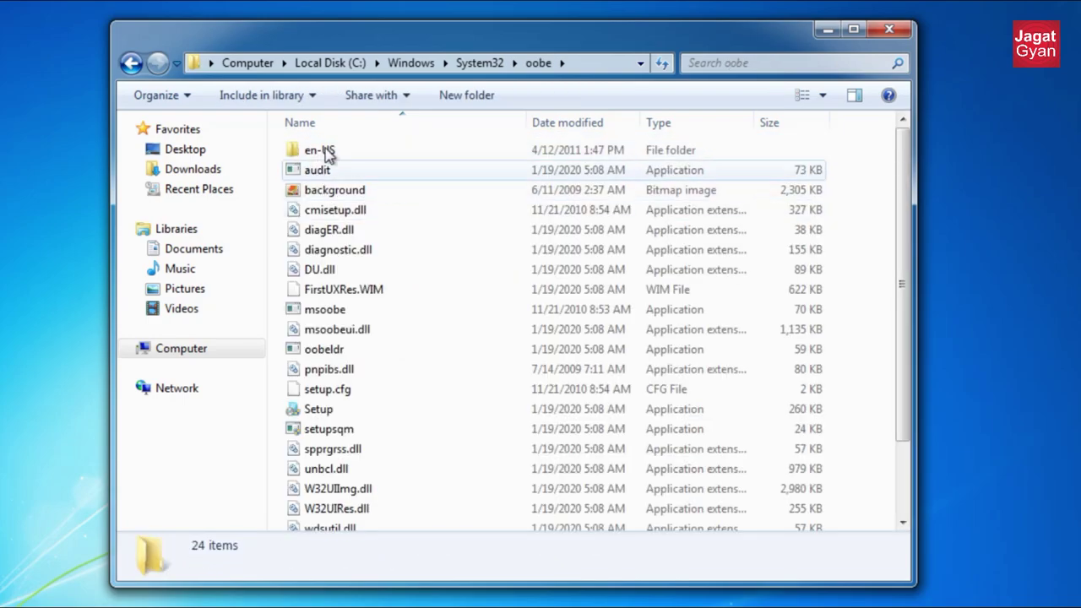
Step: Create a folder named info inside oobe and open it
right_click(861, 238)
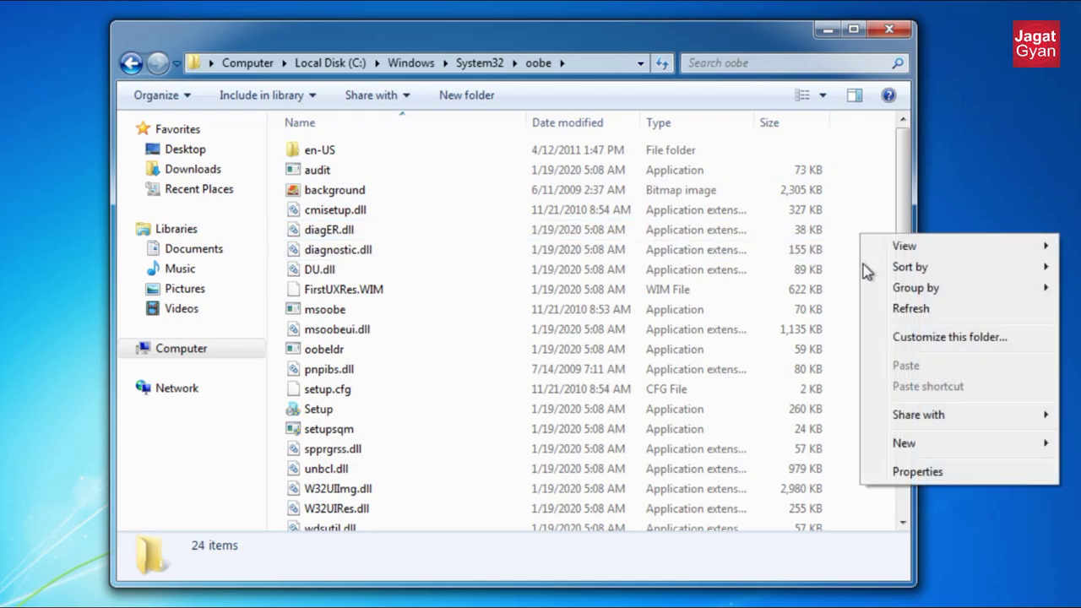
mouse_move(898, 445)
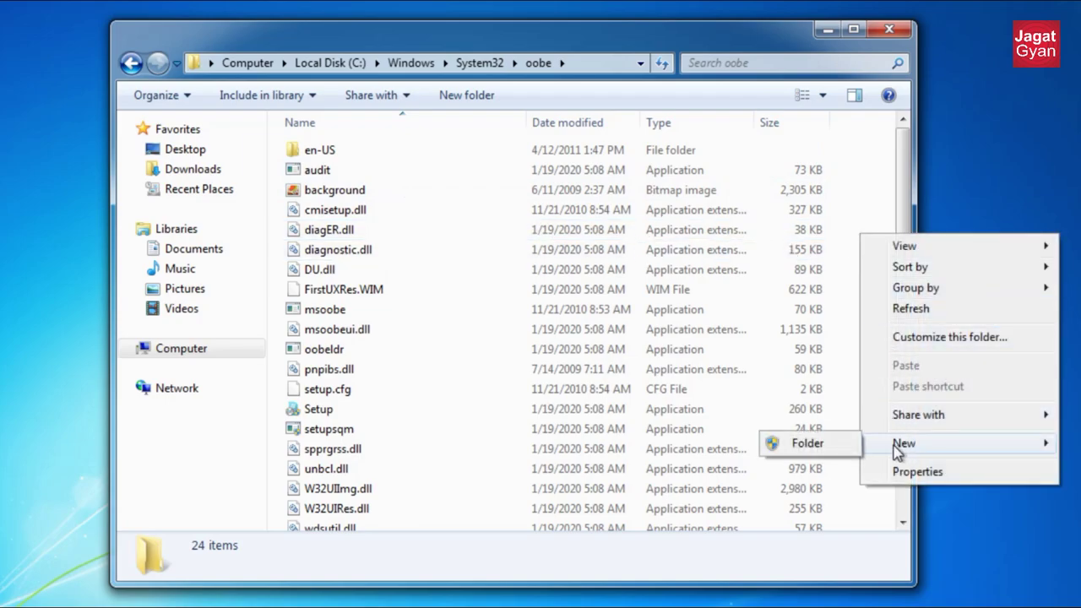
left_click(849, 446)
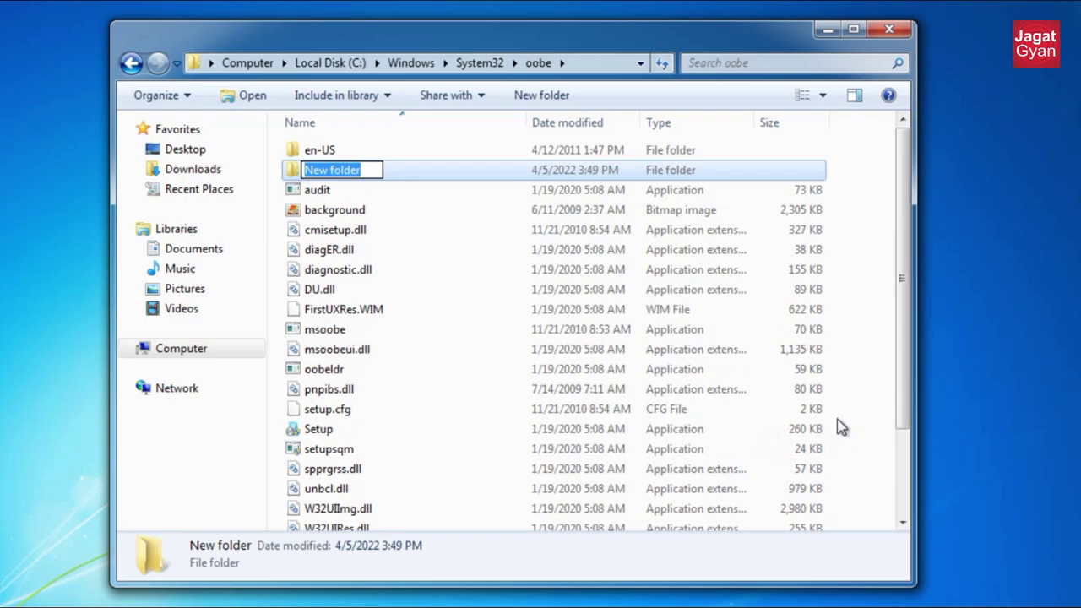
type("info")
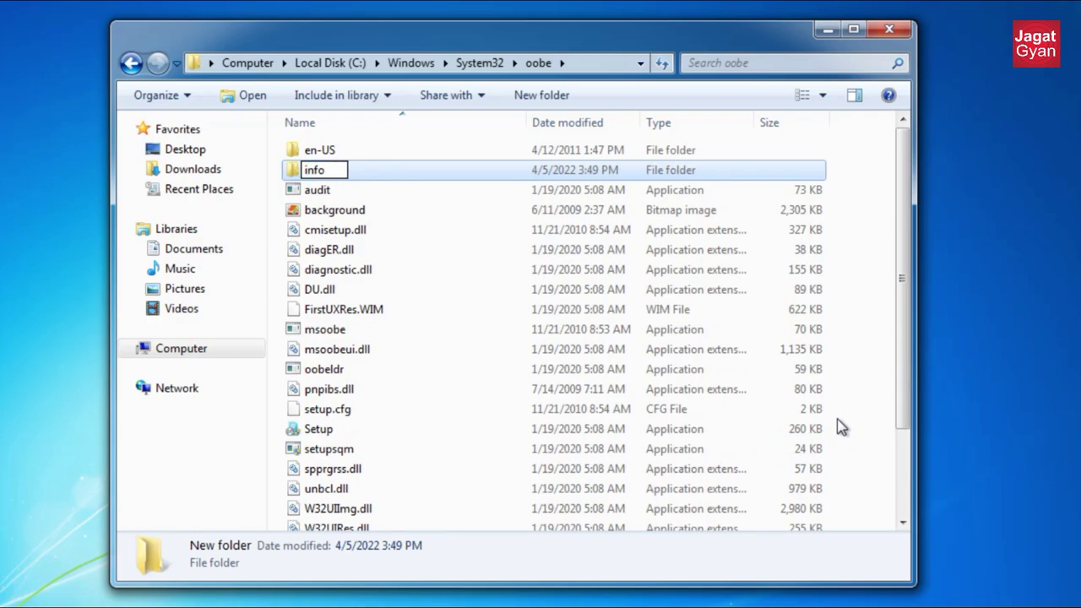
key("Return")
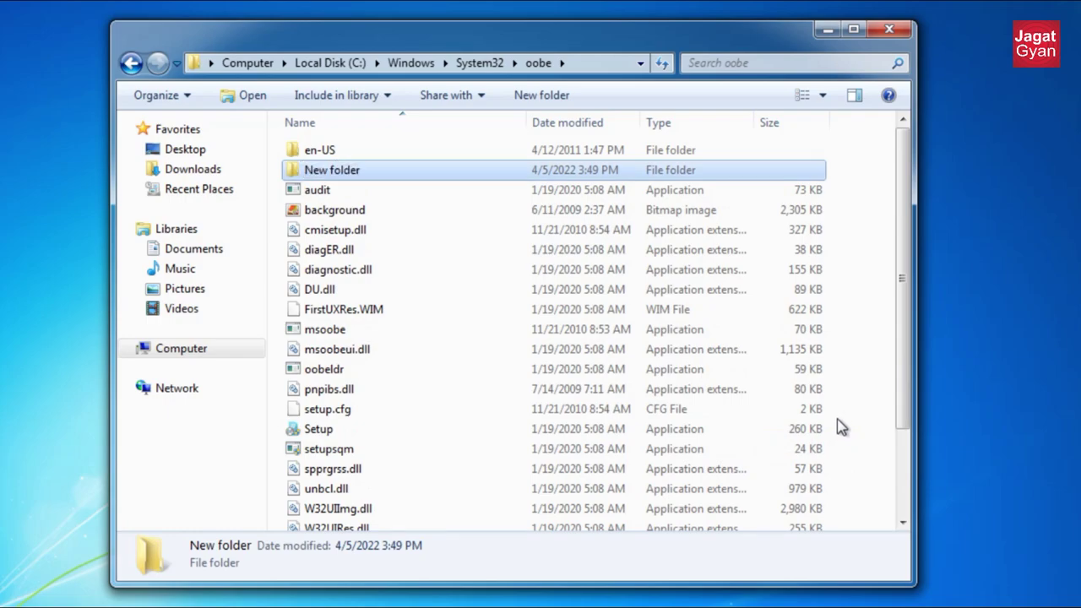
key("Return")
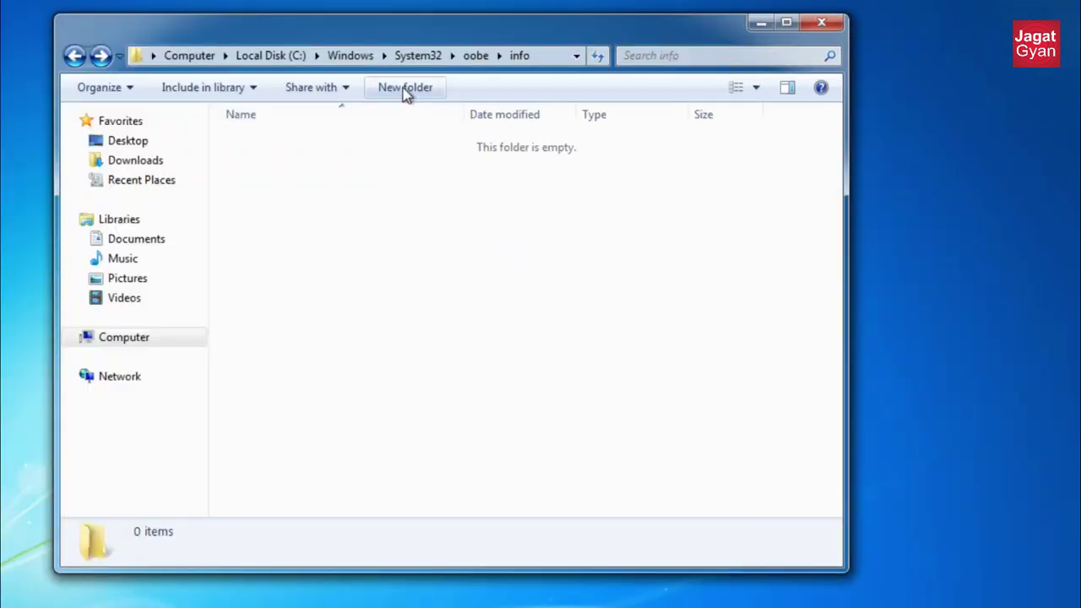
Step: Create a folder named Backgrounds inside info, granting the required permission, and open it
left_click(506, 121)
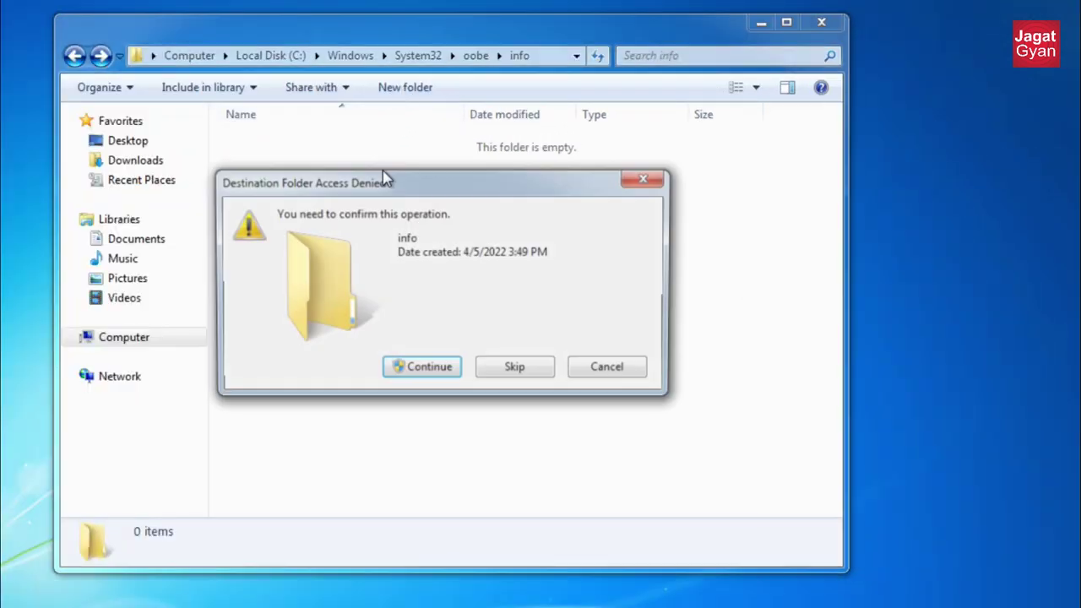
left_click(400, 368)
type("Backgrounds")
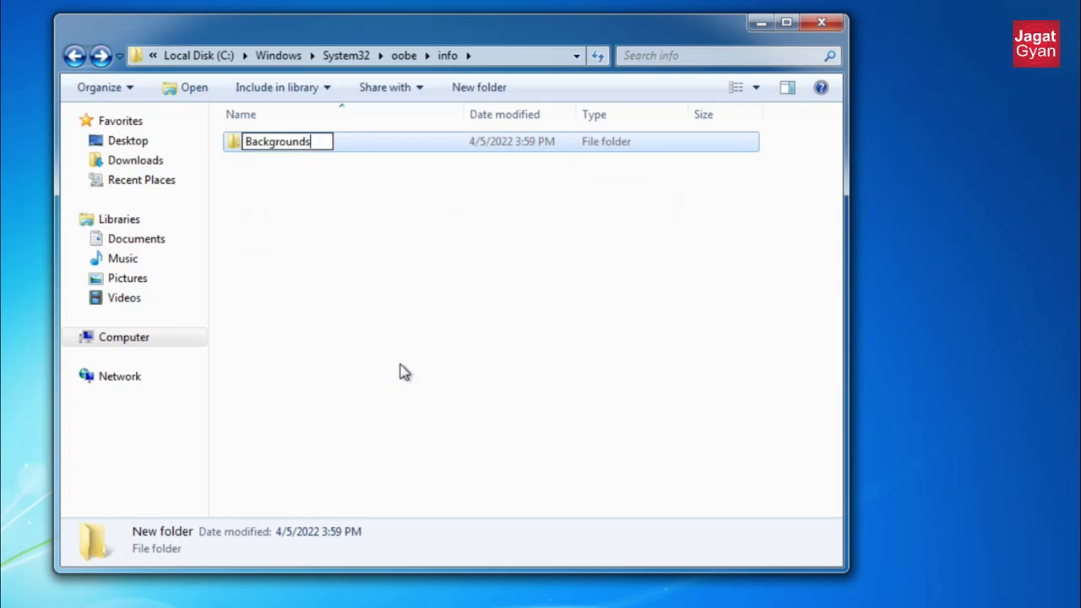
key("Return")
key("Return")
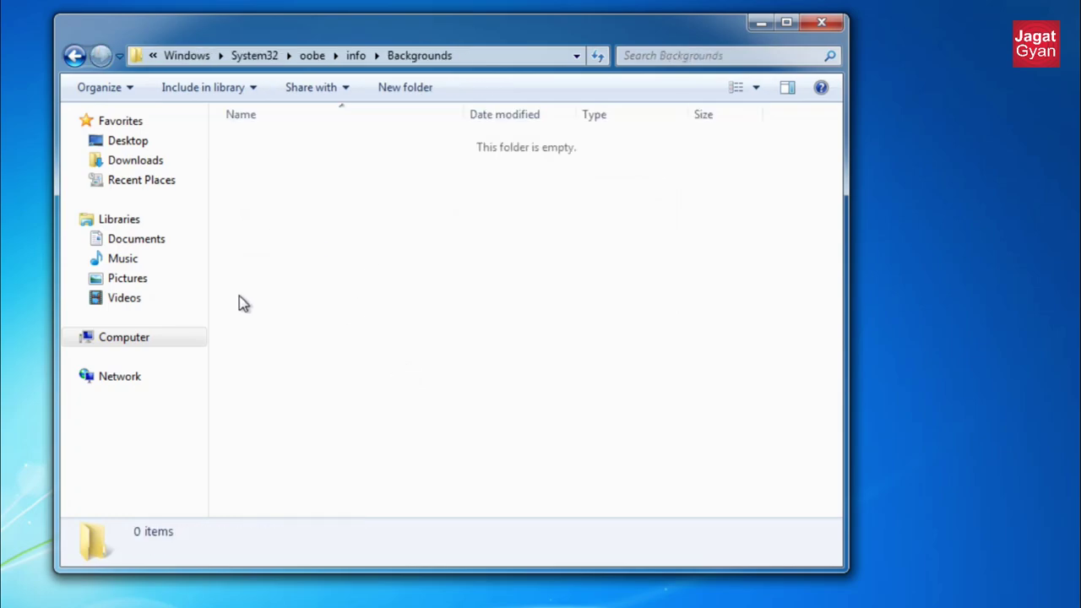
Step: Show the Downloads folder in a second Explorer window and select the For image to check its dimensions and file size
key("super+e")
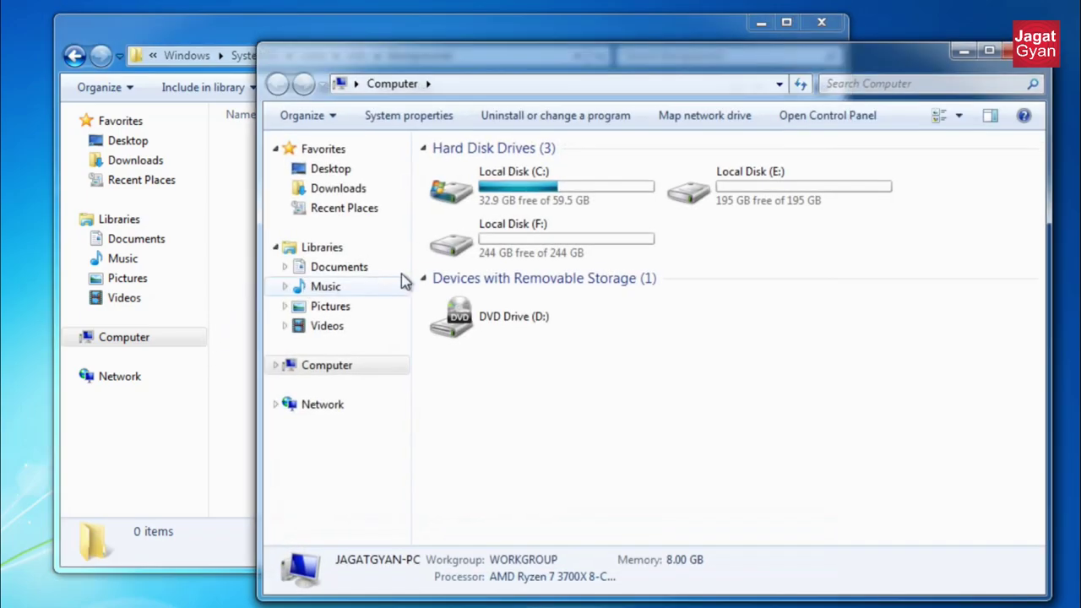
left_click(359, 191)
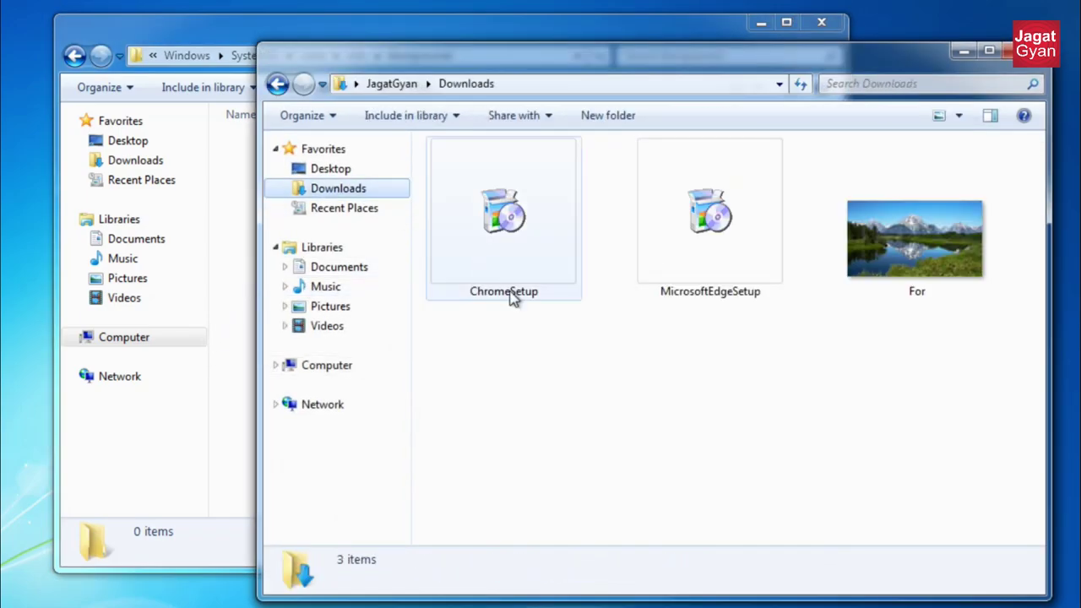
left_click(888, 239)
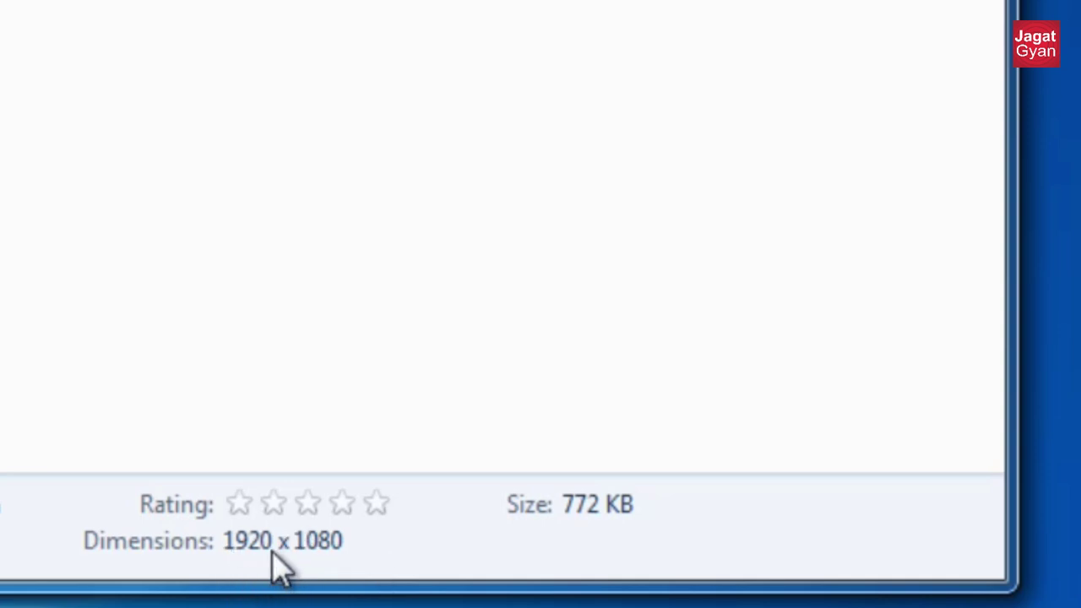
Step: Check the display's current resolution in the Screen Resolution settings, then close them
right_click(138, 191)
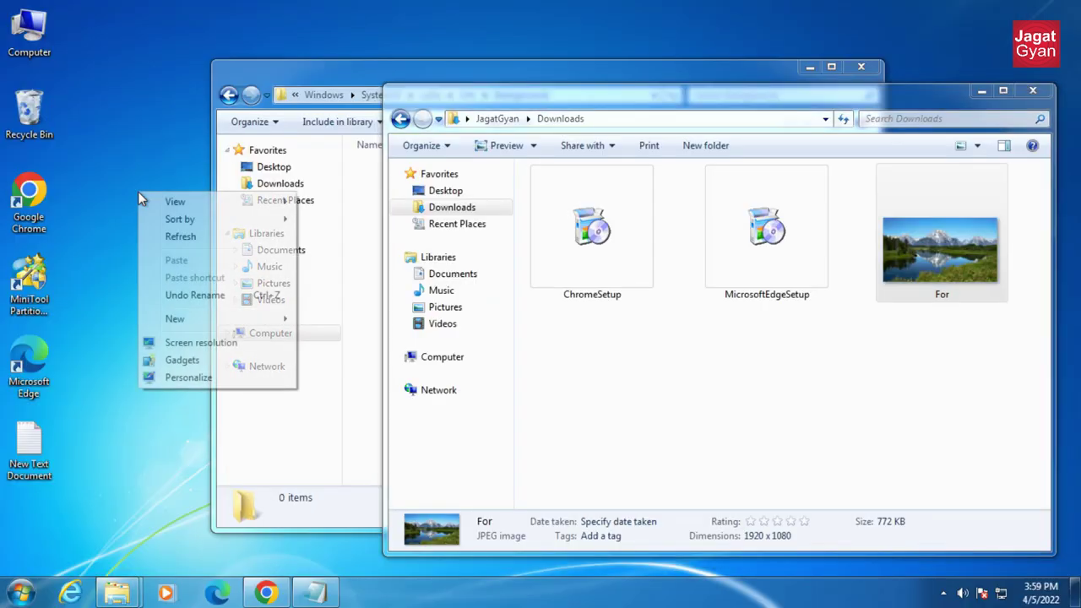
left_click(203, 348)
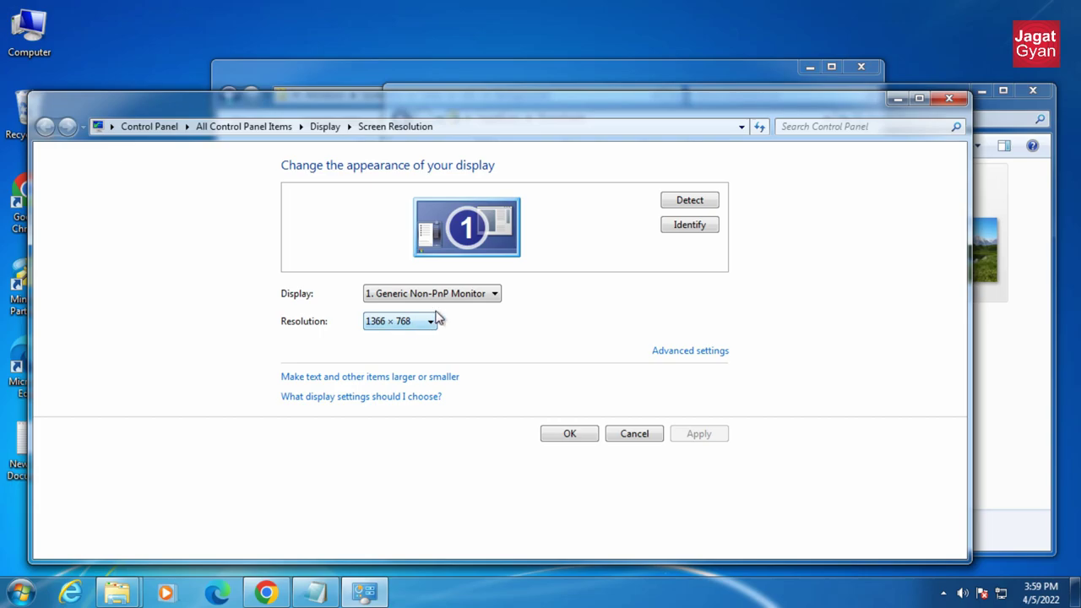
left_click(947, 106)
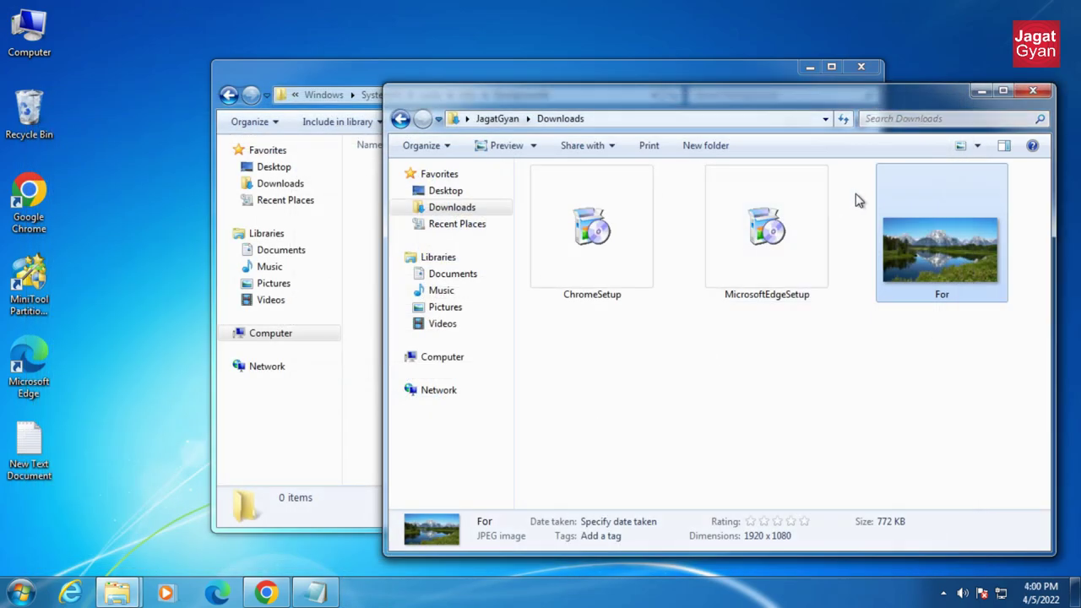
Step: Switch to Chrome and upload the For image from Downloads to the toolur image compressor
left_click(270, 584)
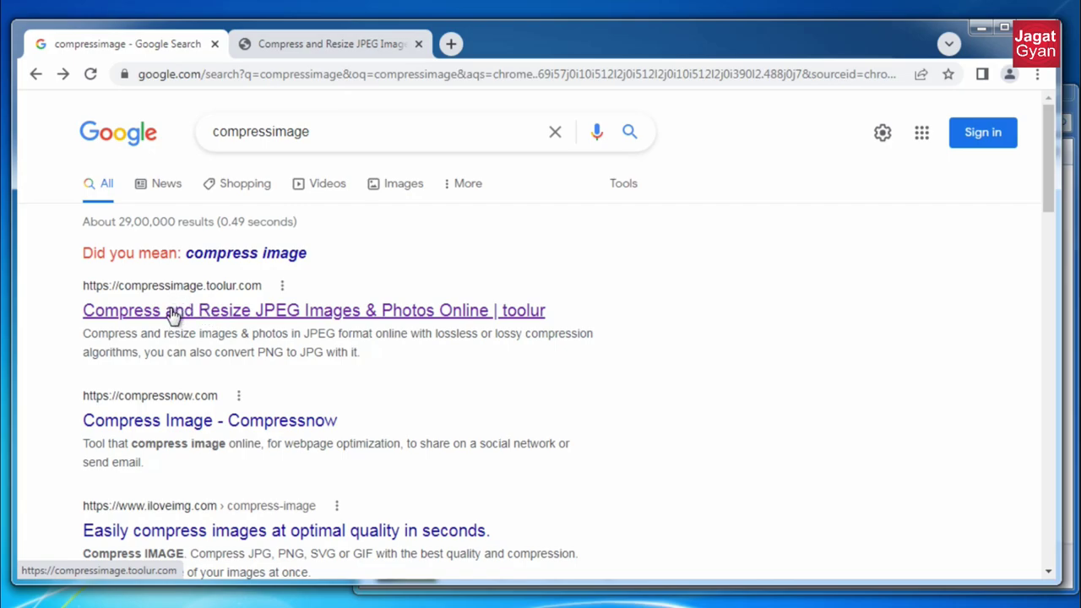
left_click(327, 46)
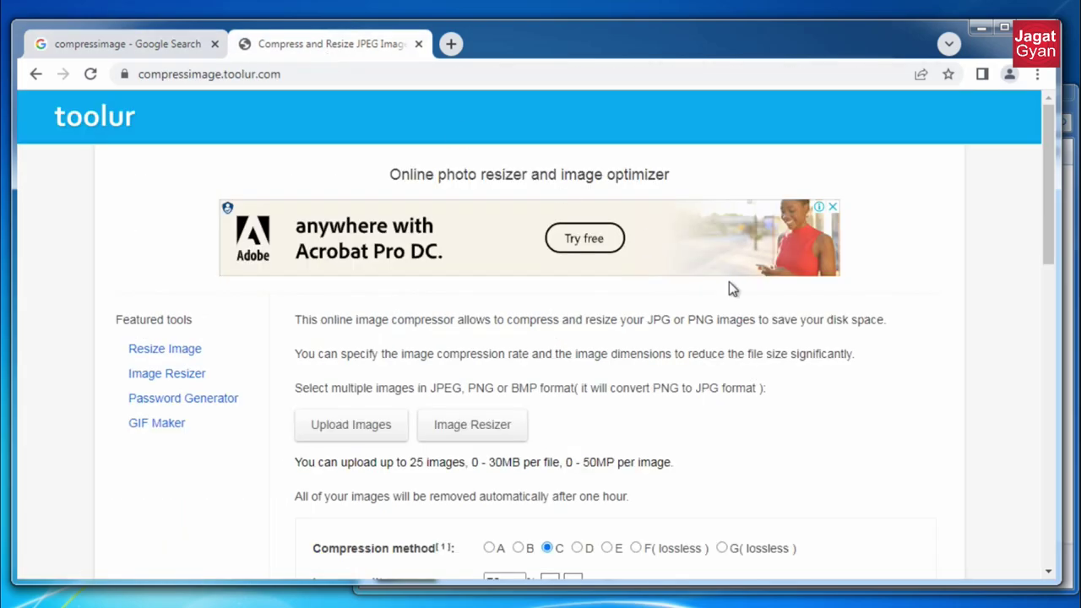
left_click(379, 433)
left_click(92, 153)
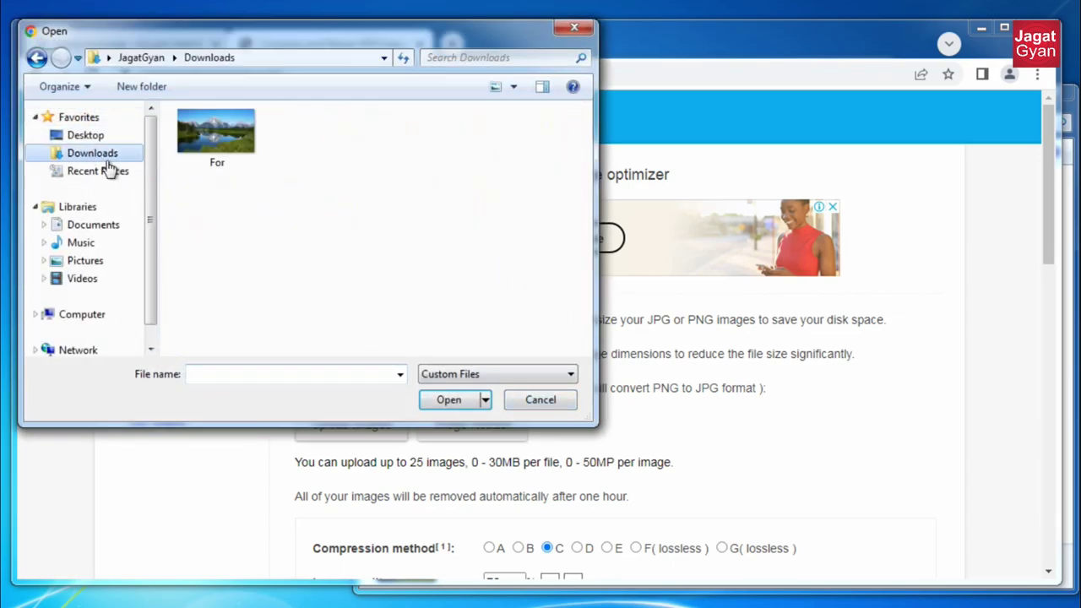
left_click(216, 159)
left_click(474, 400)
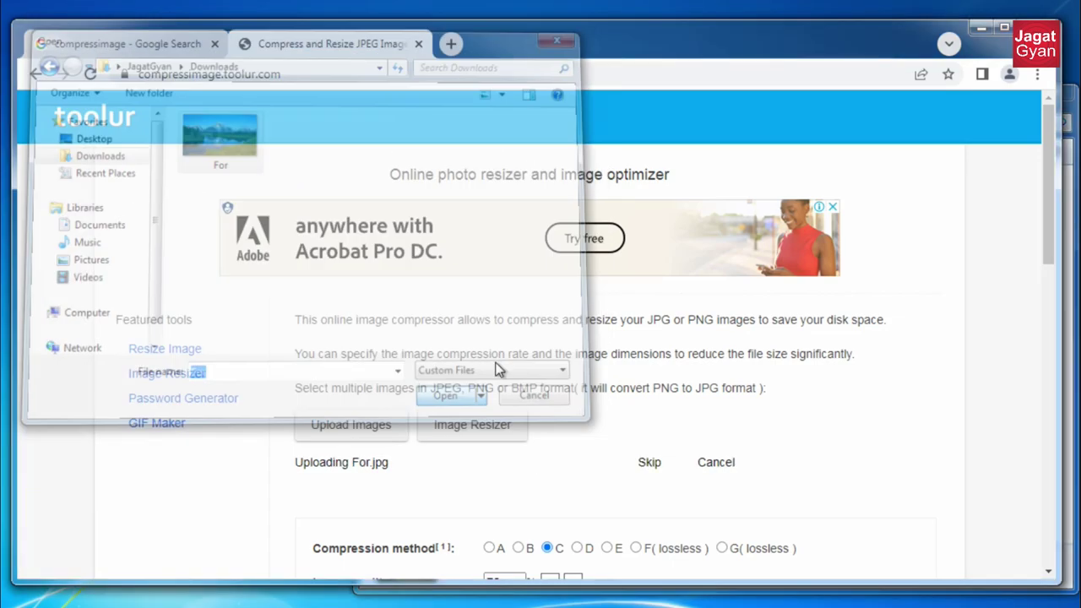
Step: Set the image's resize dimensions to a width of 1366 px and a height of 768 px
scroll(520, 361, "down", 2)
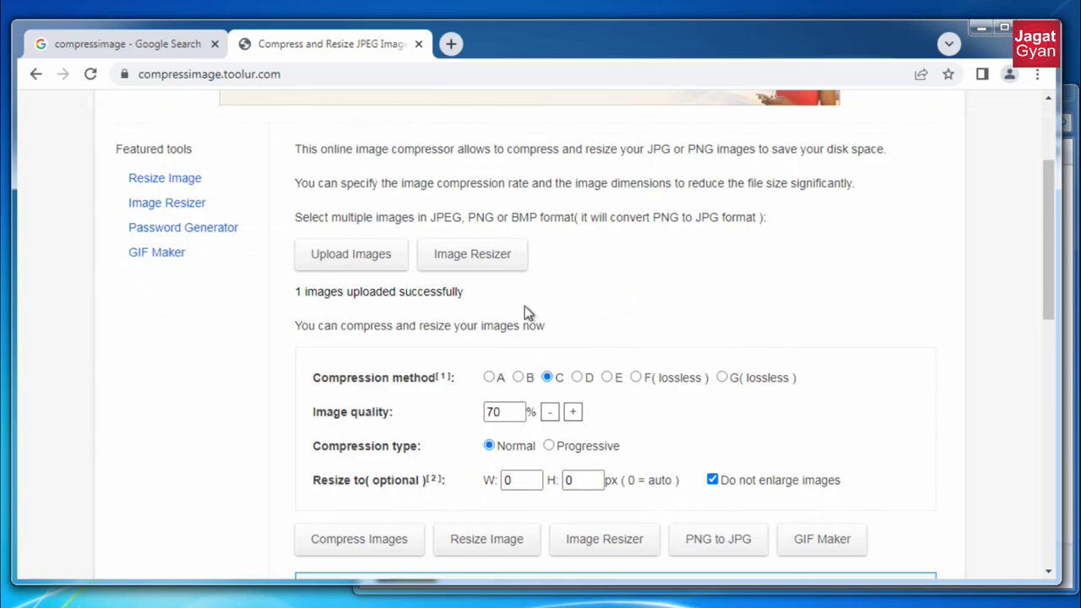
scroll(525, 311, "down", 1)
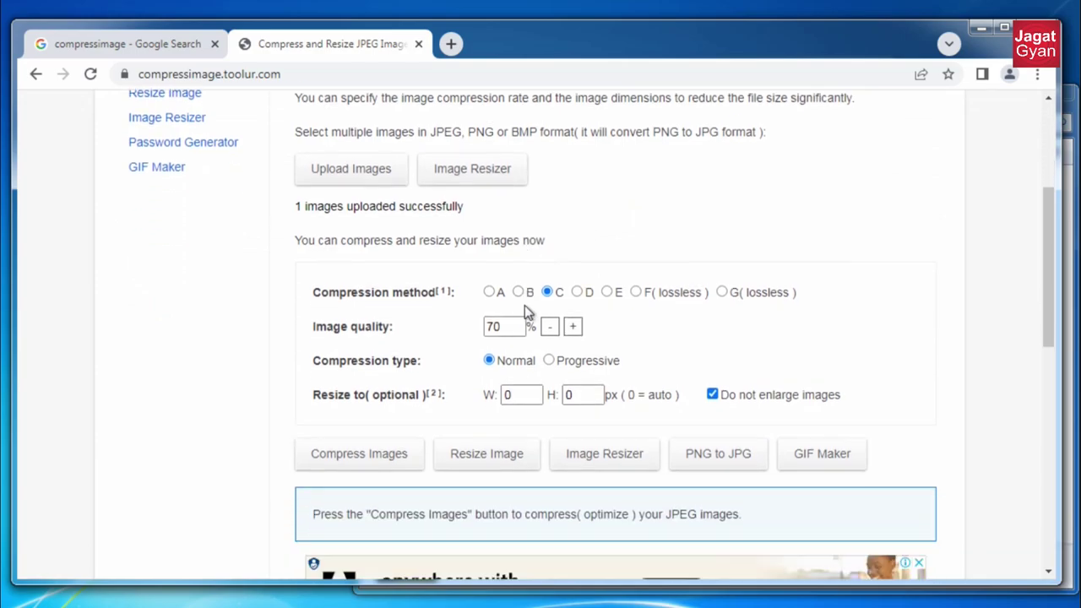
left_click(516, 394)
key("Tab")
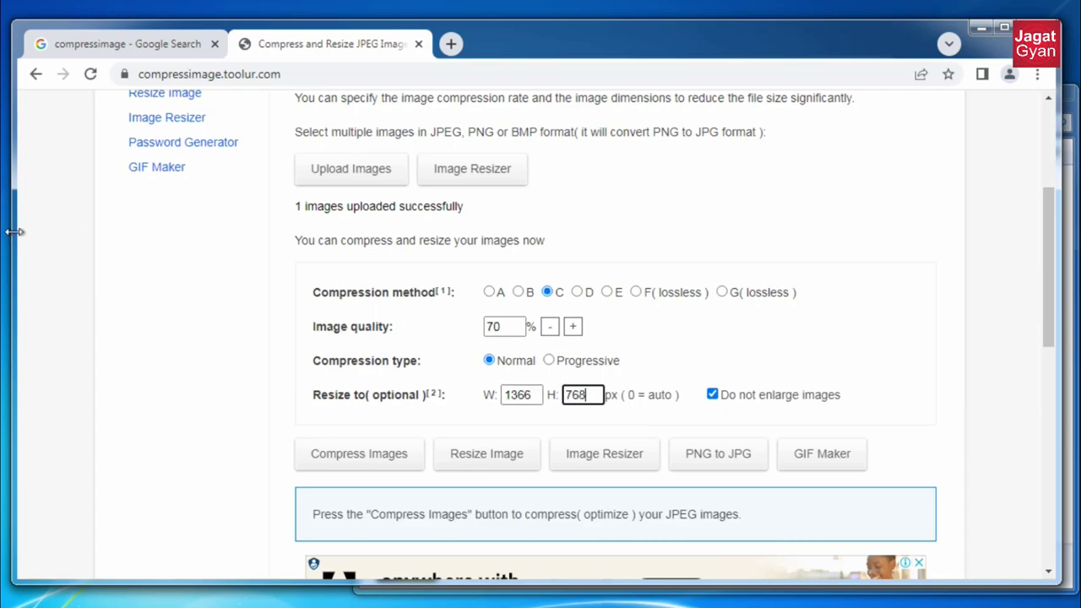
Step: Reopen the desktop's Screen Resolution settings to compare the display resolution with the entered dimensions, then close them
right_click(7, 277)
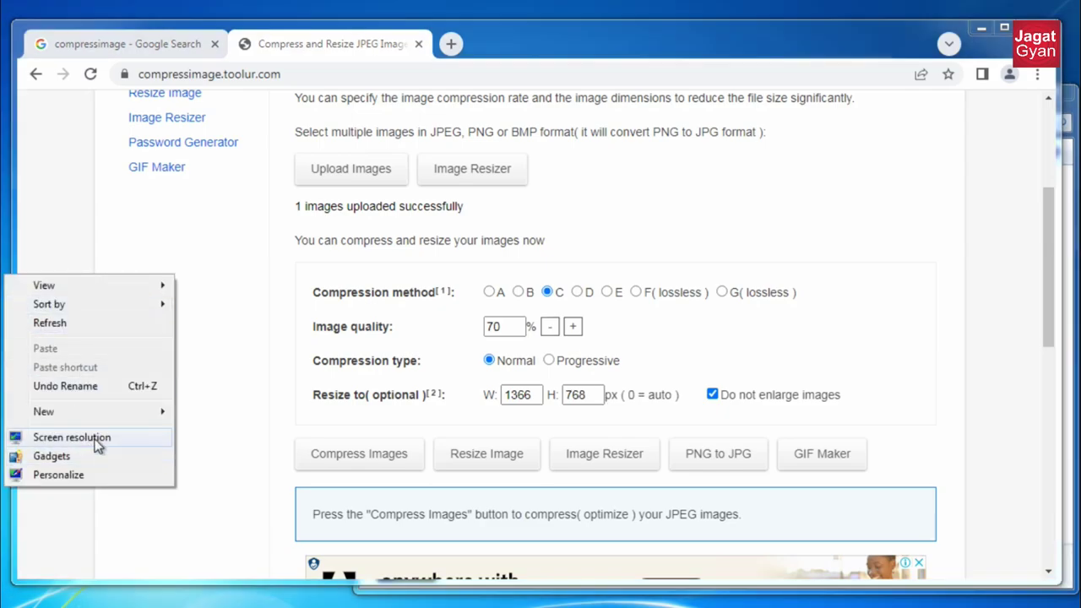
left_click(72, 438)
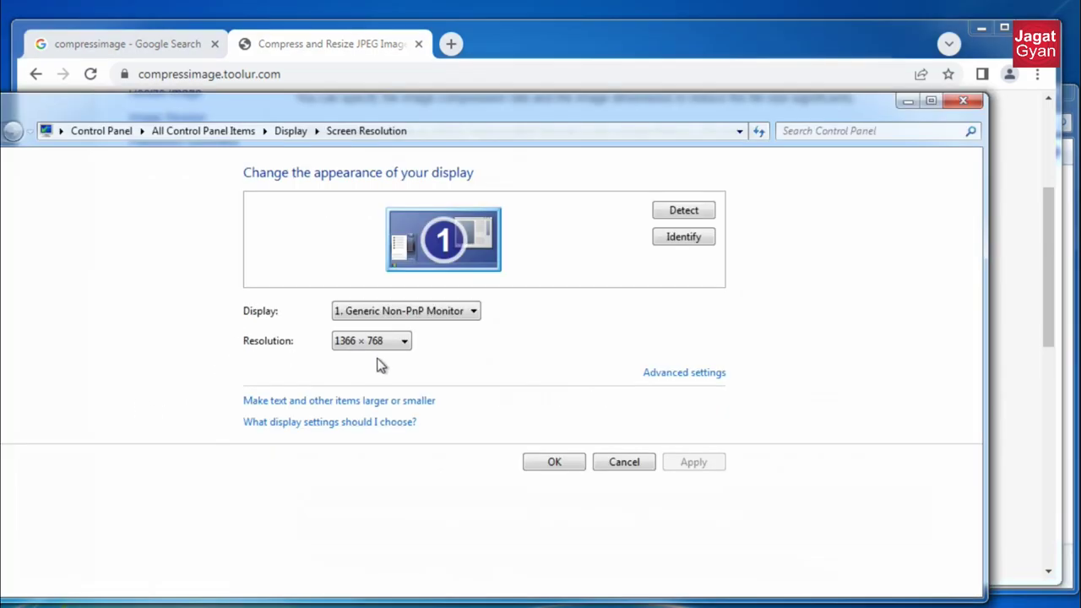
left_click(963, 101)
Step: Turn off Do not enlarge images, compress the image at 70% quality, and check the compressed file size
scroll(700, 294, "down", 1)
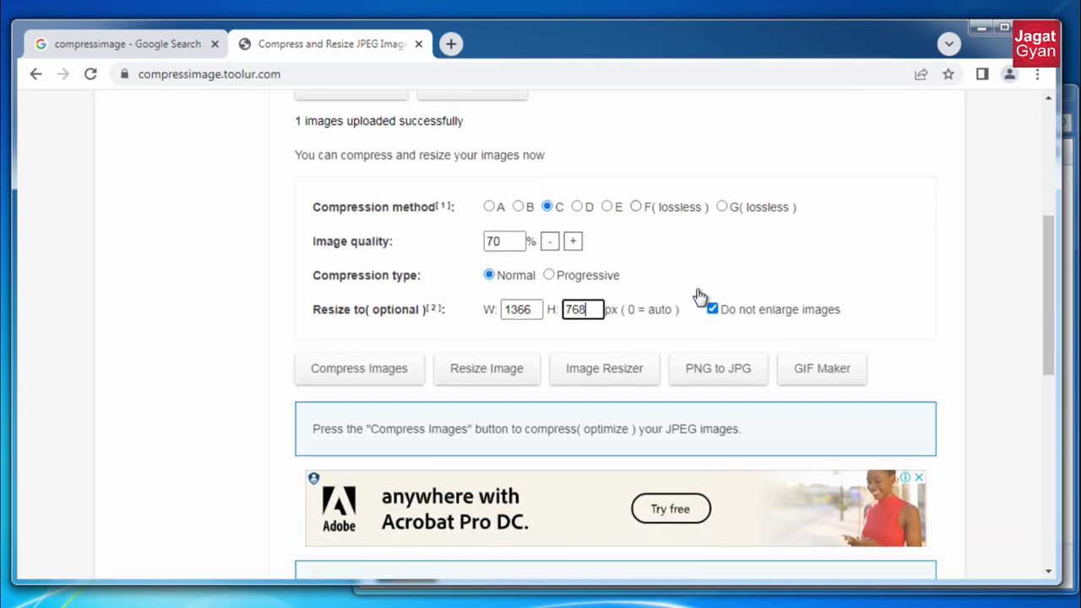
left_click(713, 310)
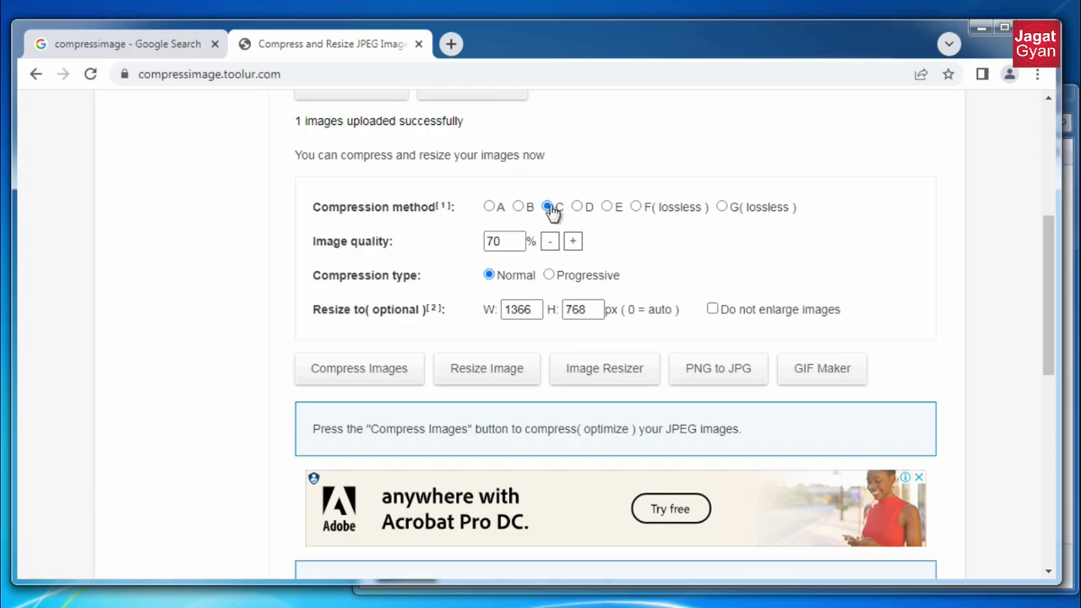
scroll(507, 245, "down", 1)
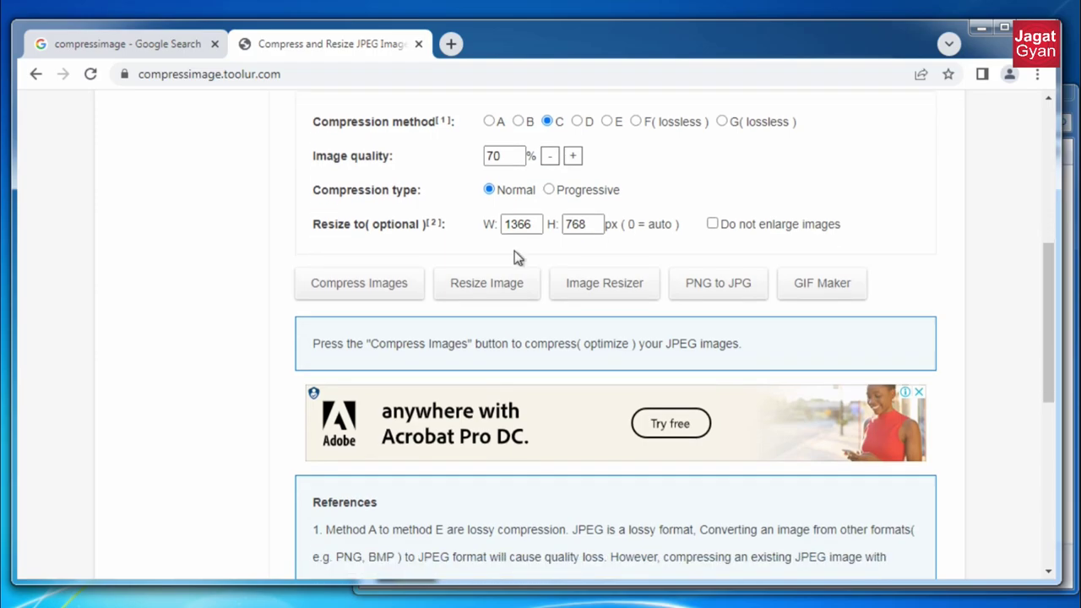
left_click(387, 288)
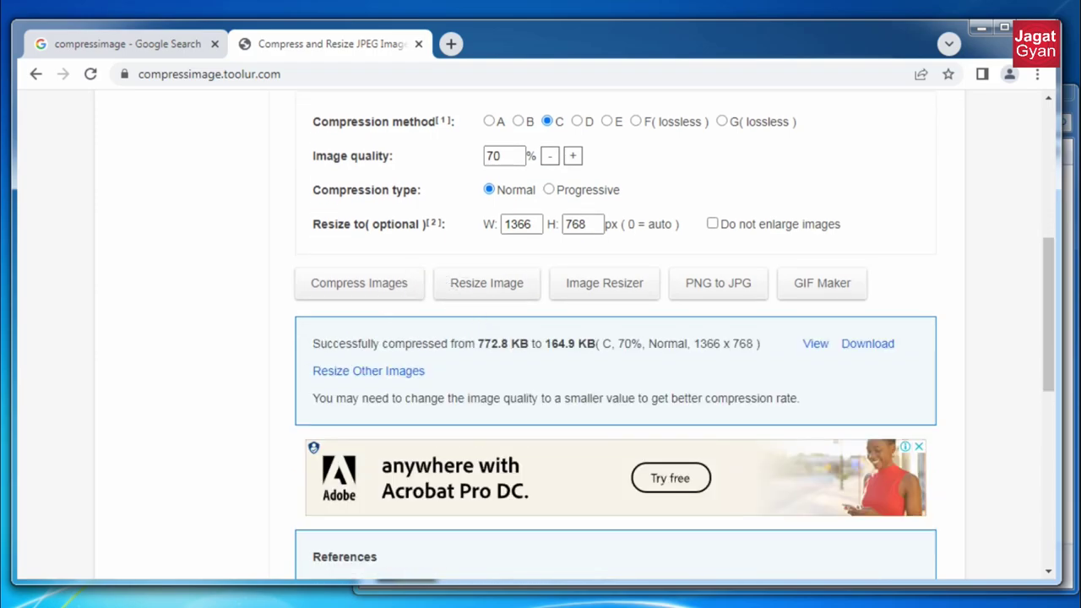
left_click_drag(544, 344, 568, 344)
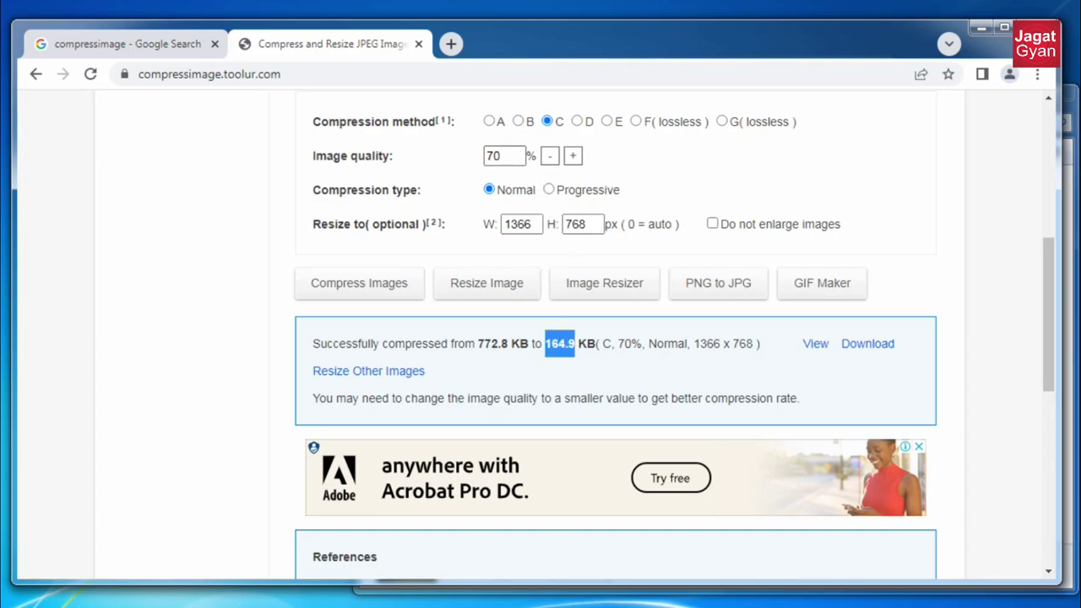
Step: Set the image quality to 85% and compress the image again
left_click(505, 158)
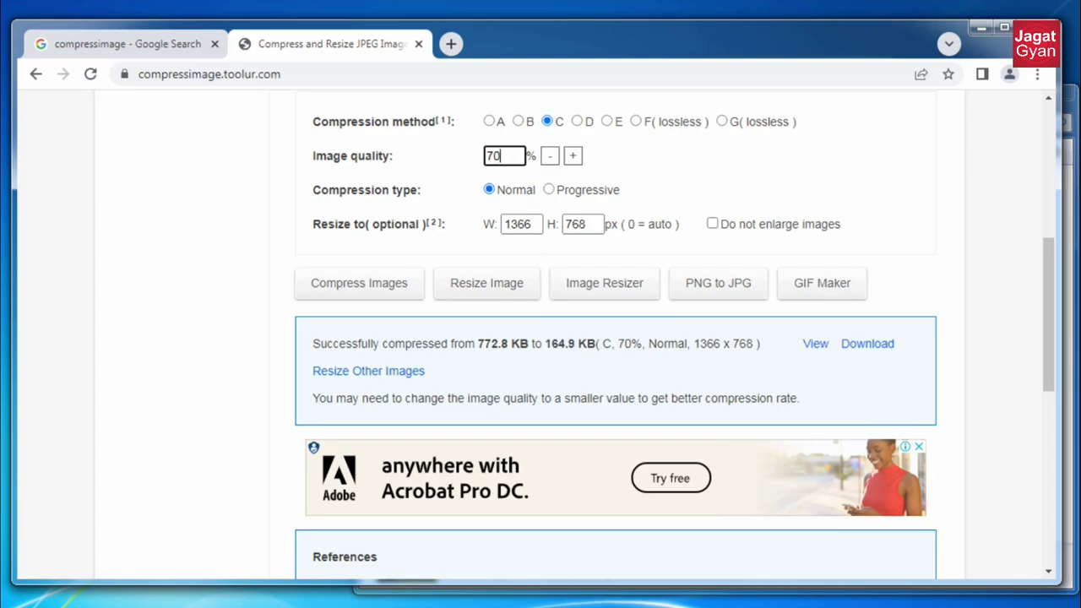
left_click_drag(505, 157, 483, 162)
type("85")
left_click(387, 285)
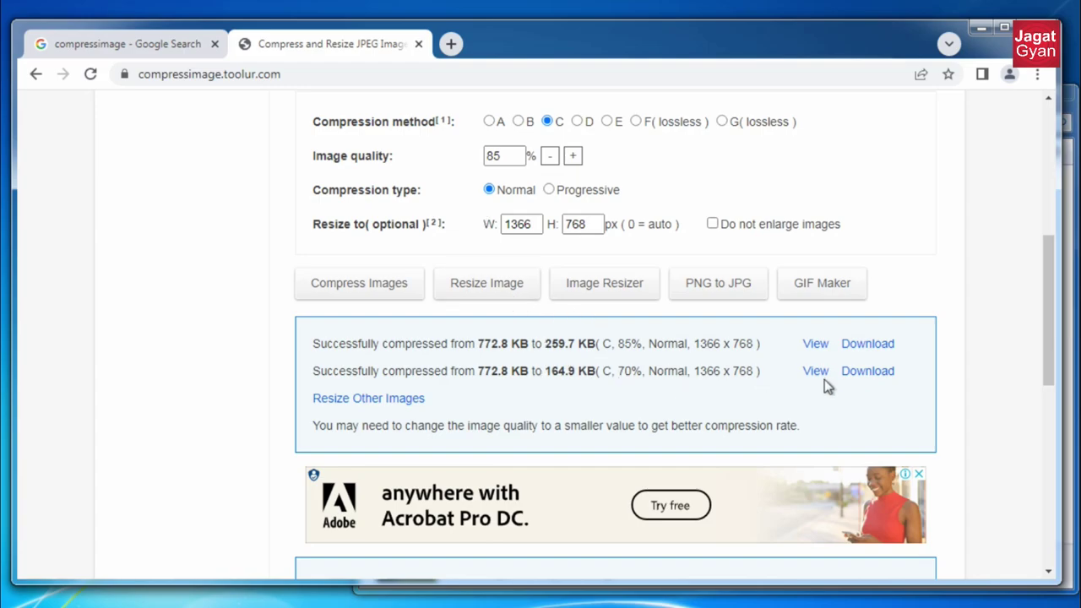
Step: Download the image version compressed at 70% quality and select Webp.net-compress-image in the Downloads folder
left_click(853, 377)
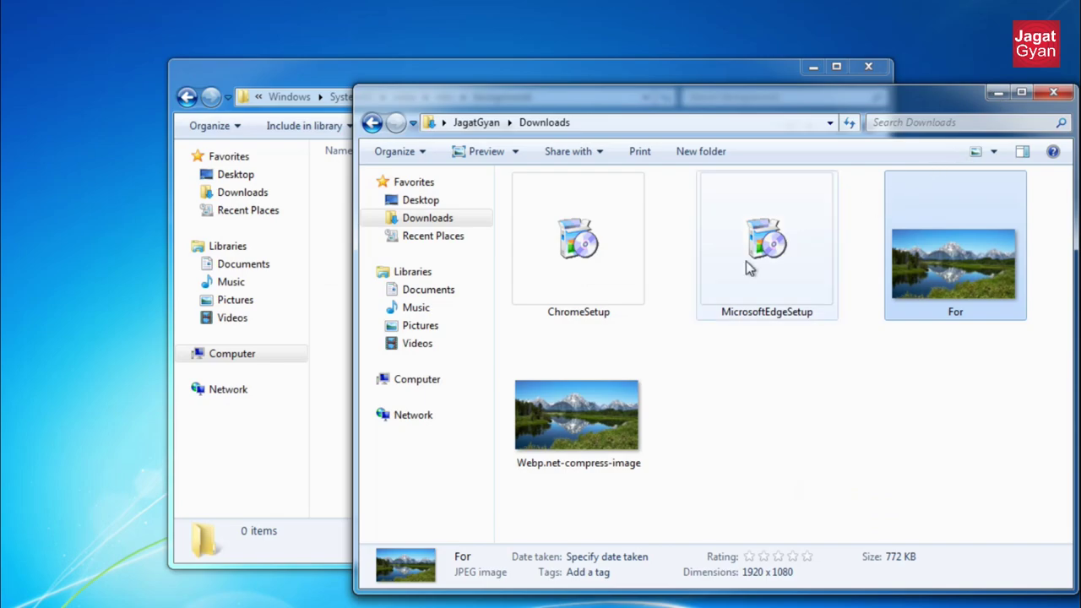
left_click(595, 418)
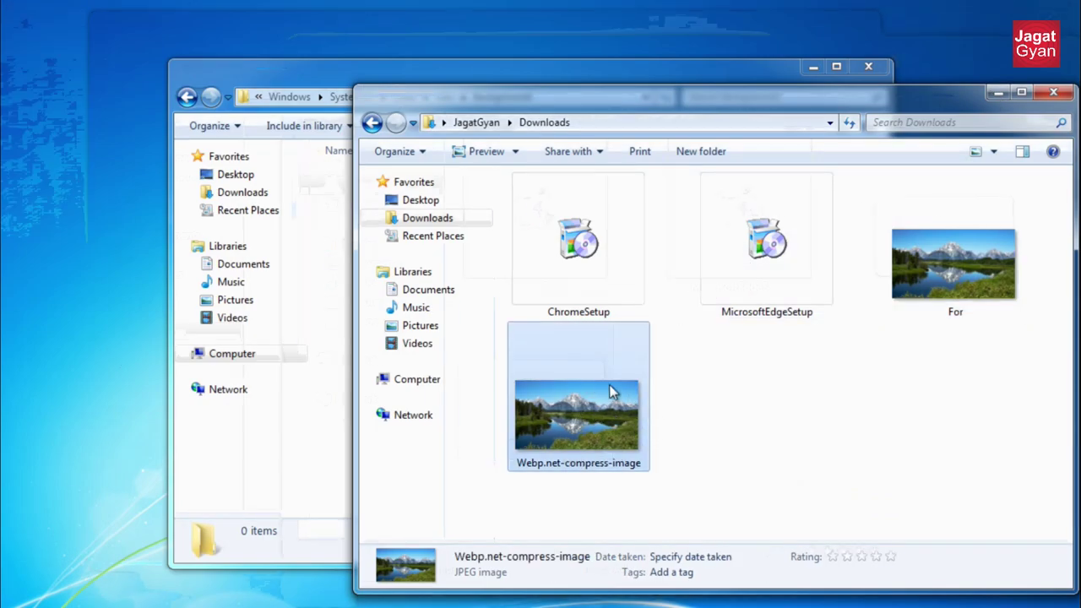
mouse_move(596, 405)
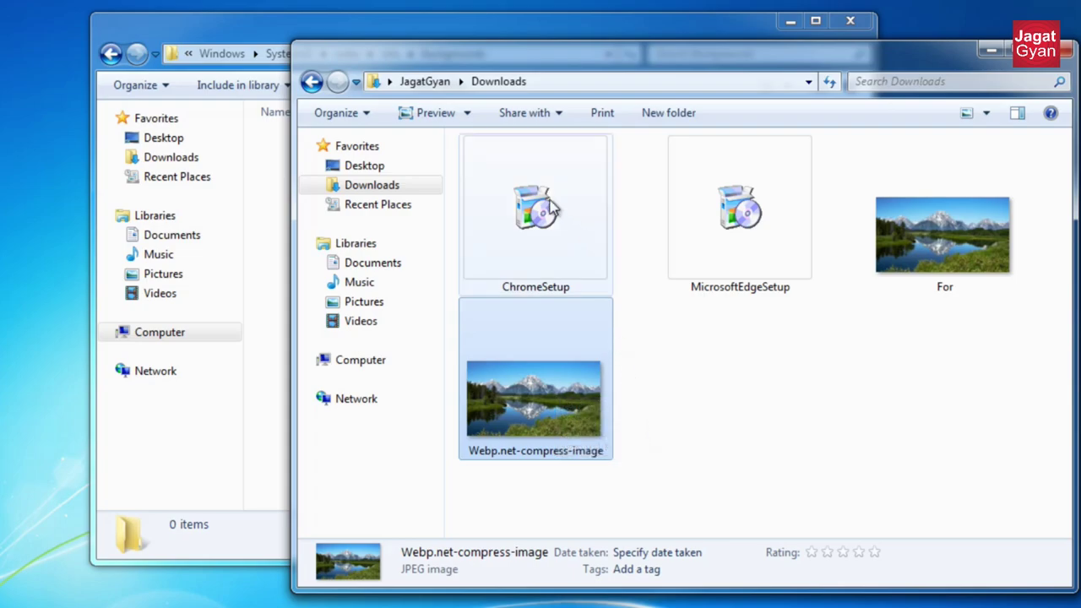
Step: Turn off Hide extensions for known file types in the folder view options and apply the change
left_click(368, 116)
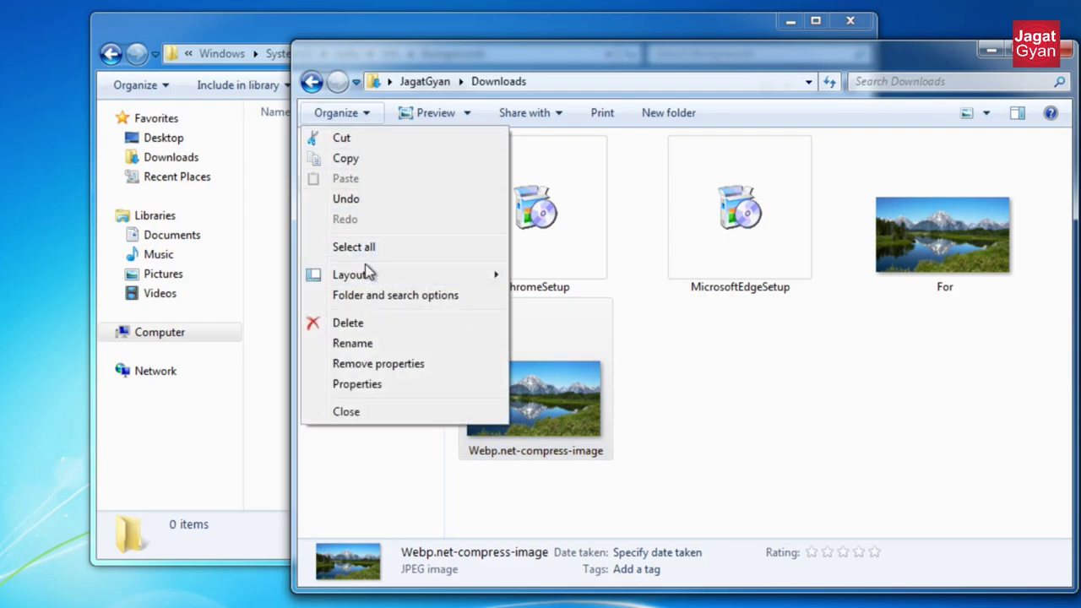
left_click(387, 299)
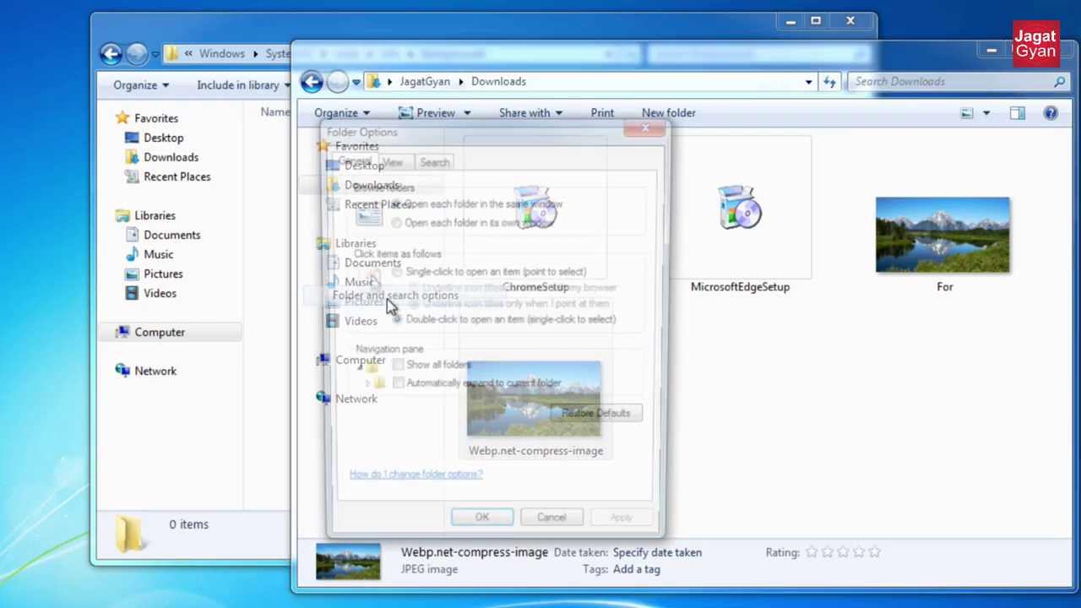
left_click(391, 159)
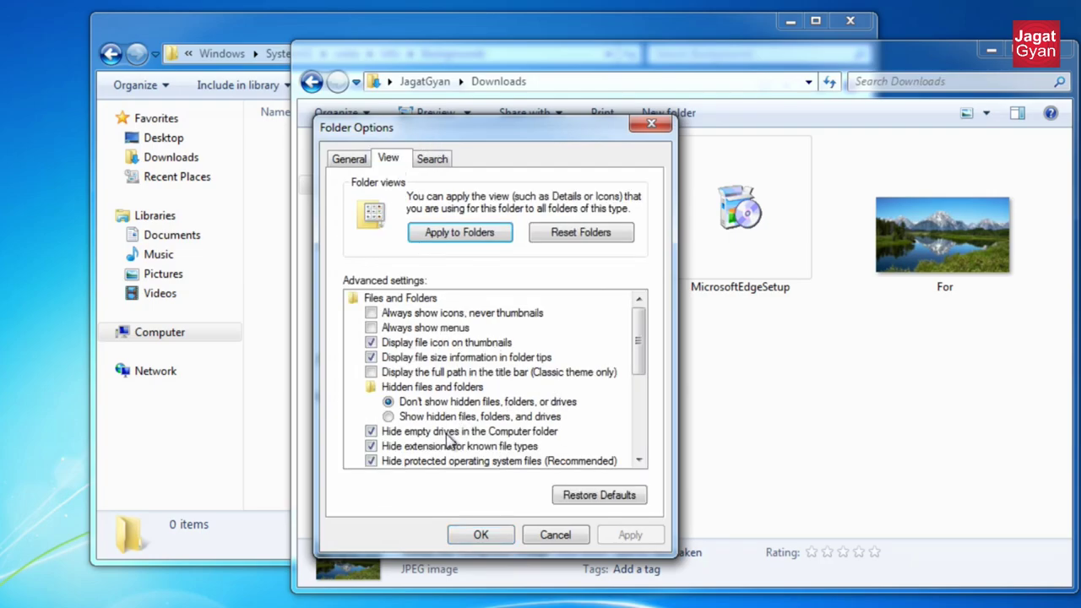
left_click(416, 448)
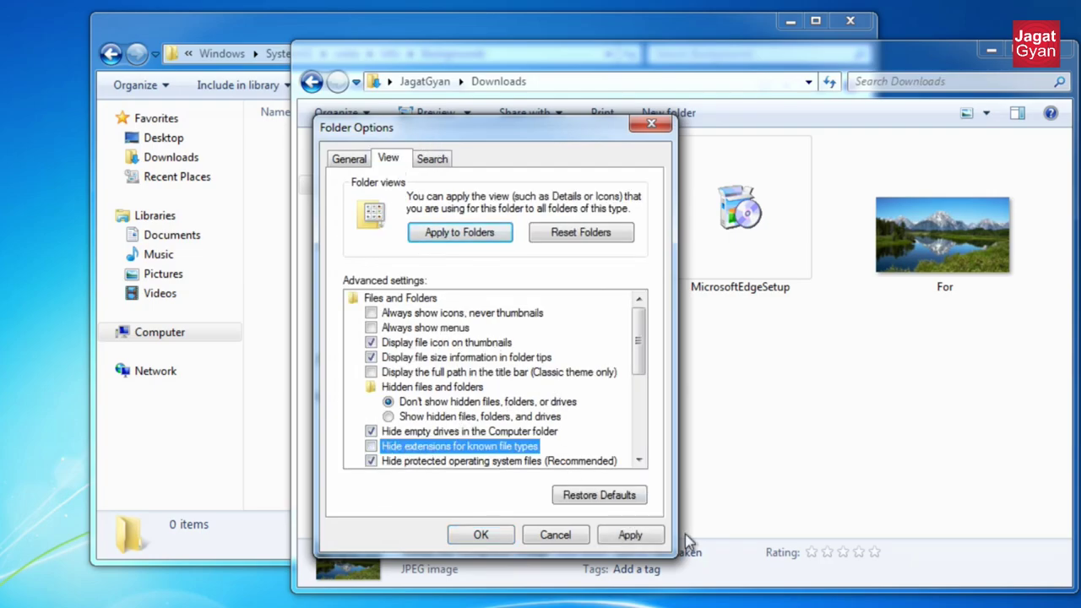
left_click(630, 535)
left_click(508, 535)
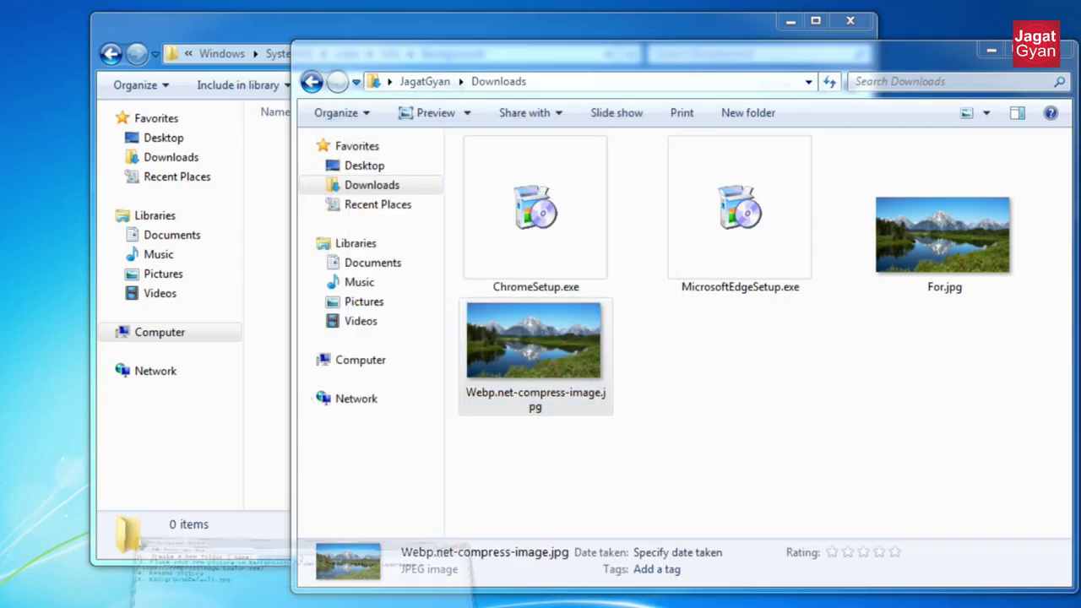
Step: Look up the required file name in the notes and rename the compressed image as BackgroundDefault.jpg
left_click_drag(241, 504, 37, 504)
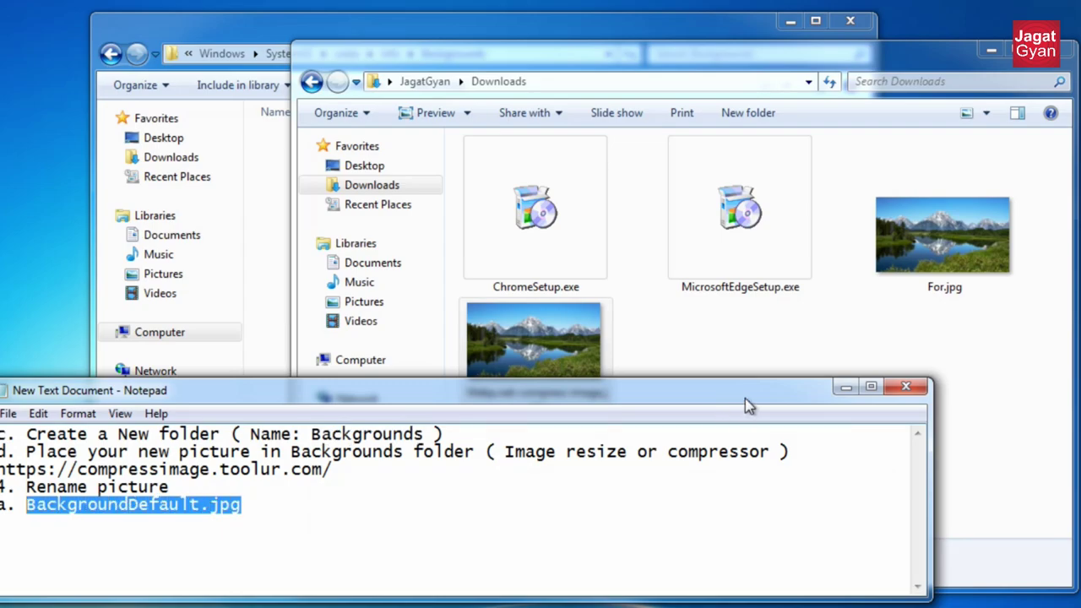
left_click(845, 388)
left_click(580, 394)
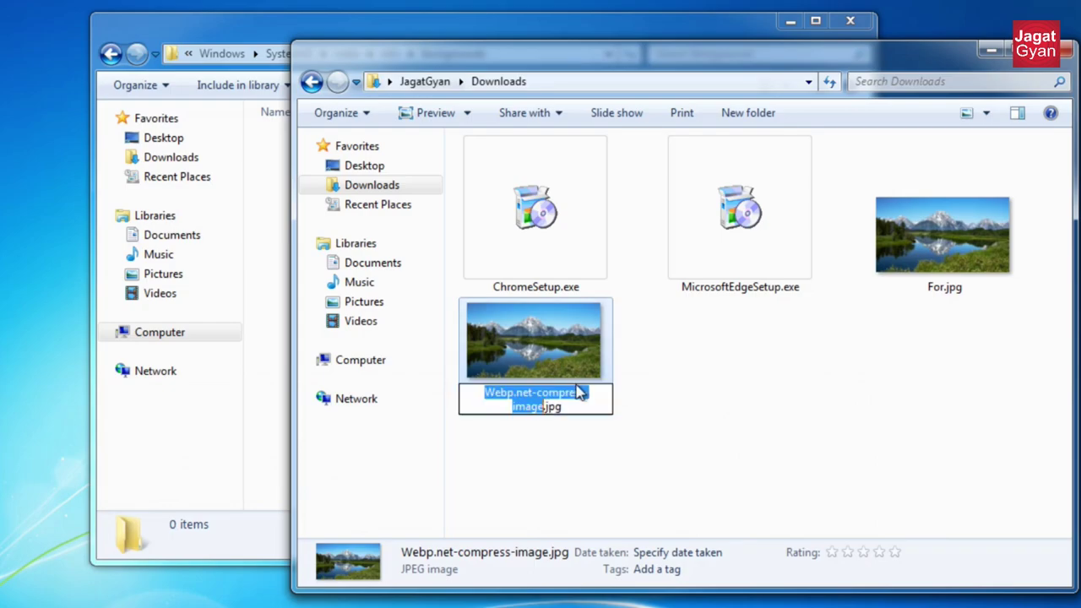
type("BackgroundDefault")
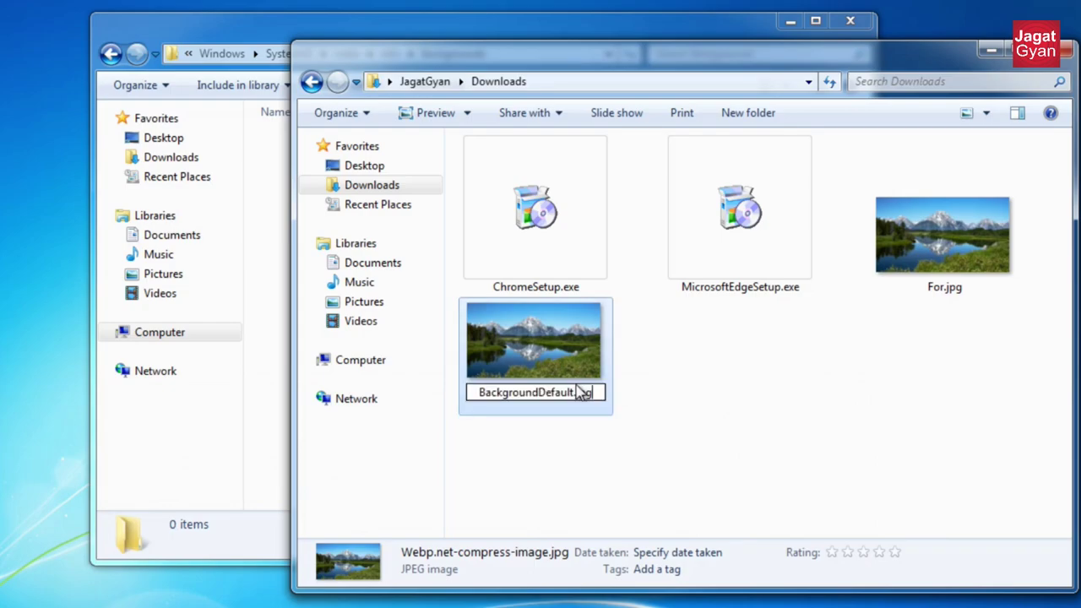
left_click(549, 360)
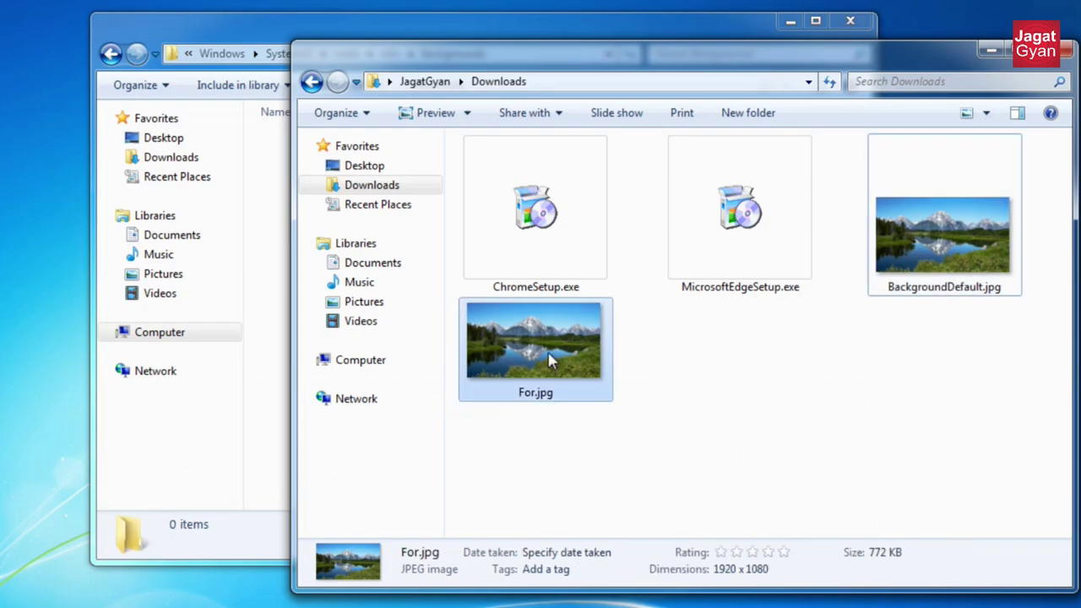
Step: Copy BackgroundDefault.jpg from Downloads into the System32\oobe\info\Backgrounds folder, granting permission for the copy
left_click(1010, 198)
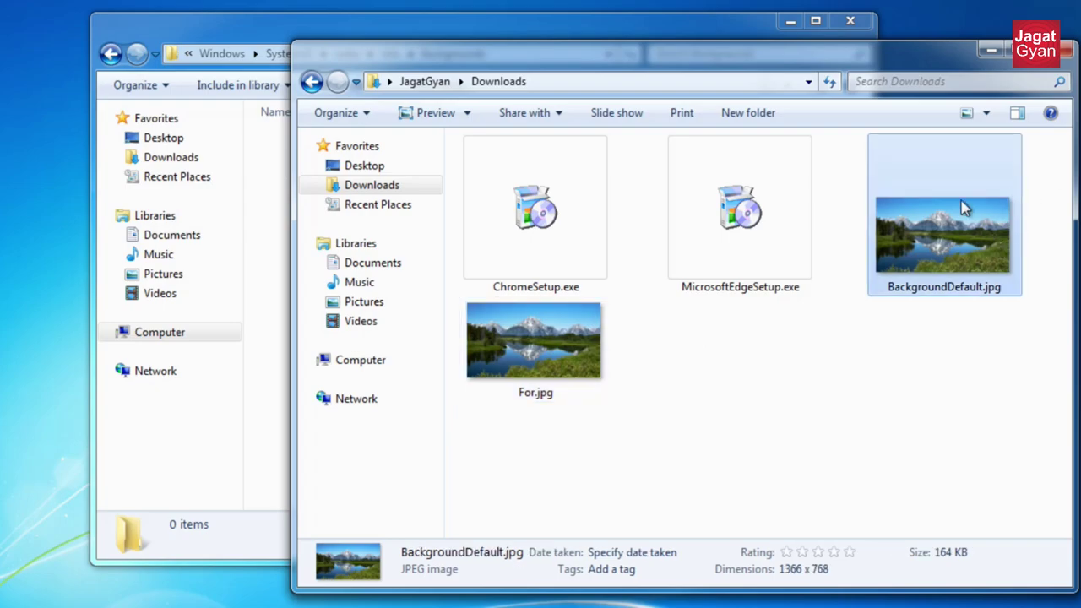
right_click(949, 219)
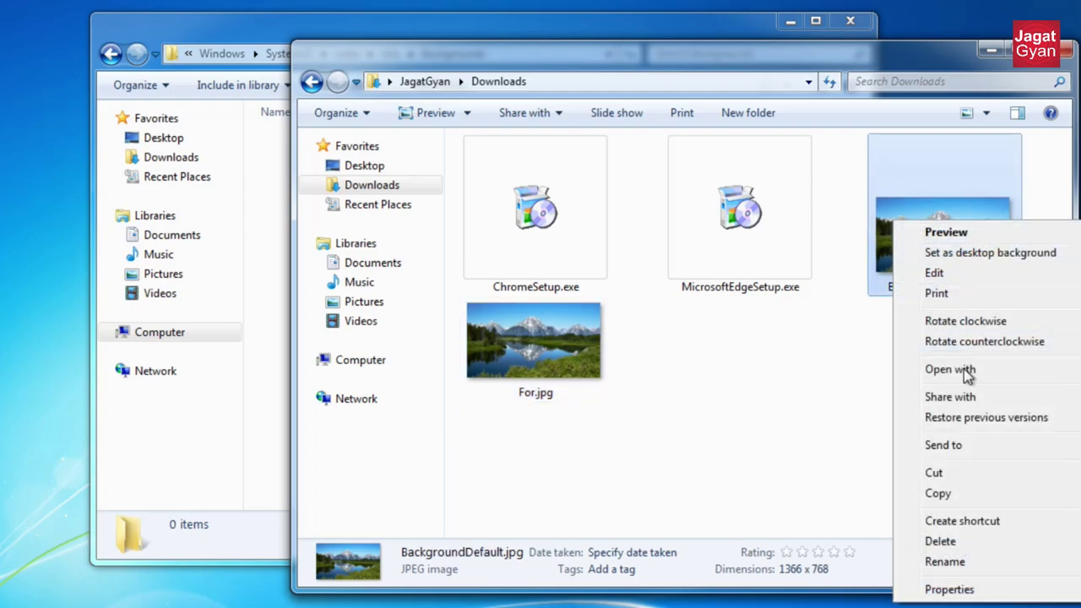
left_click(949, 497)
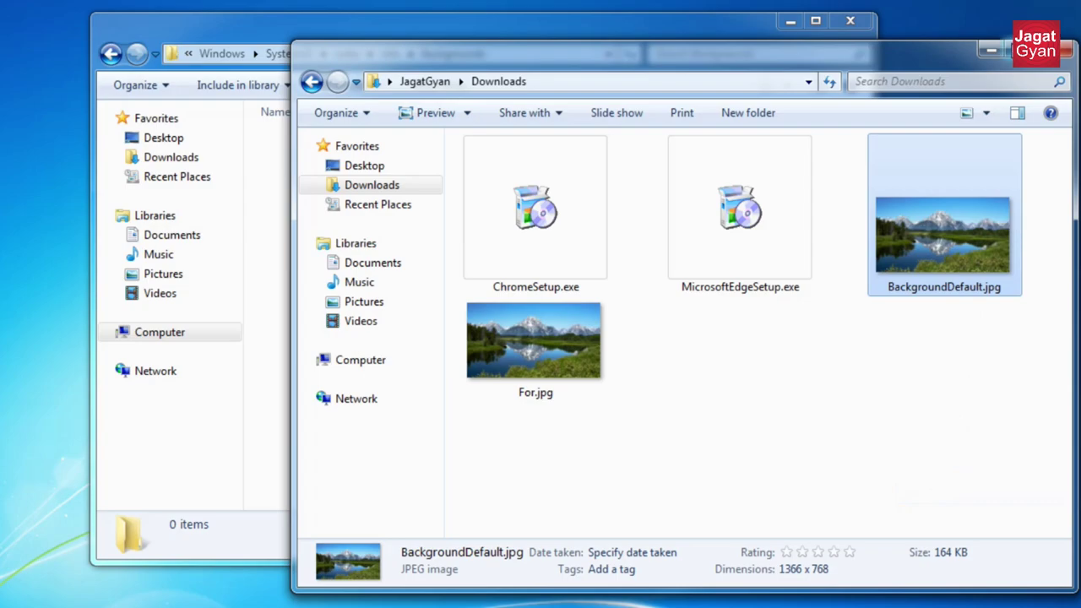
left_click(994, 48)
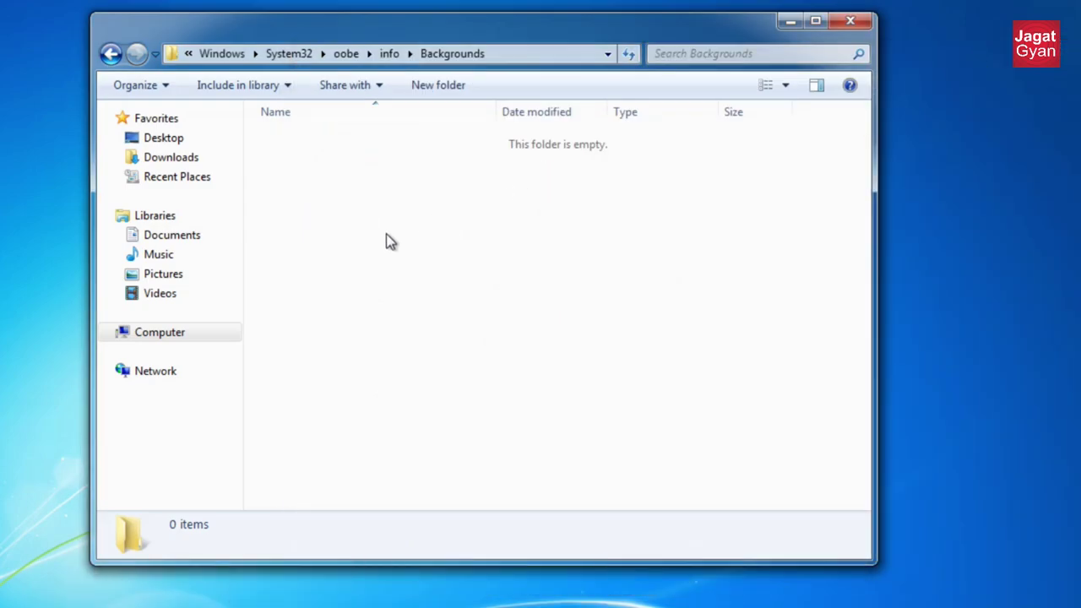
right_click(368, 226)
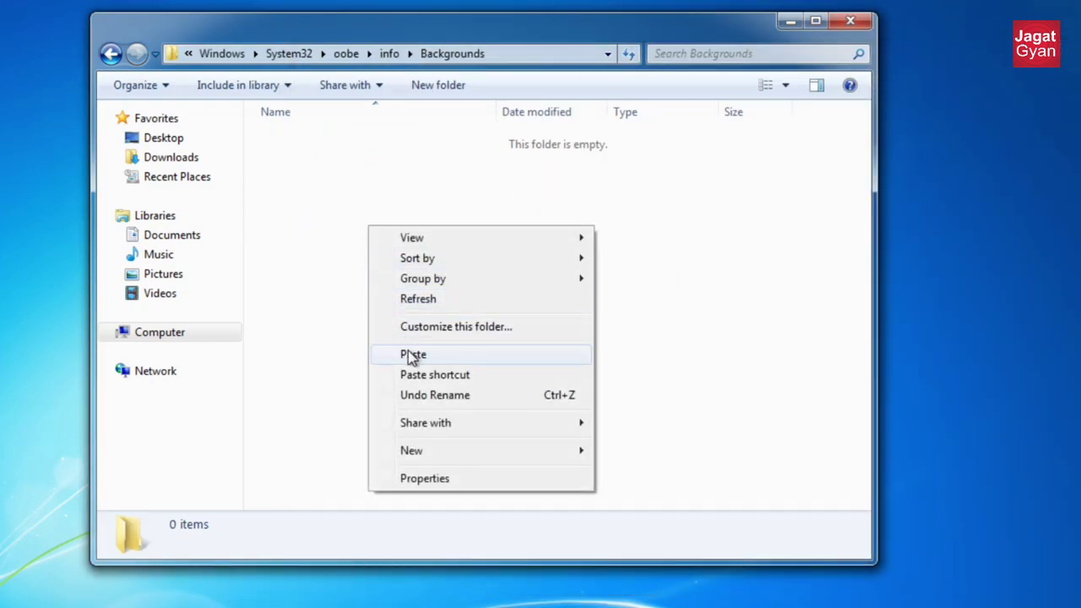
left_click(410, 352)
left_click(463, 364)
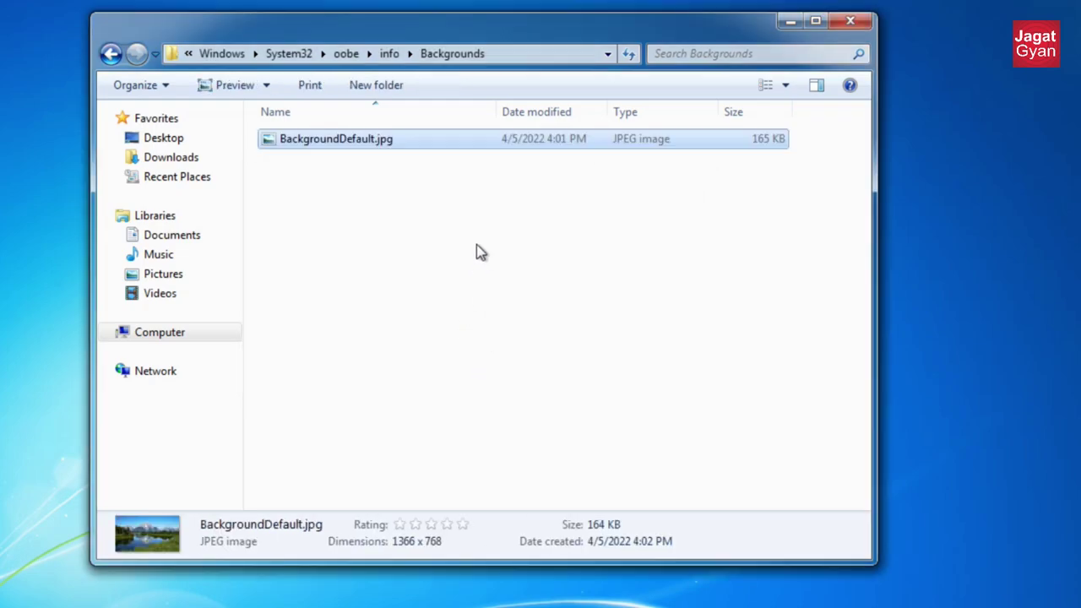
Step: Enlarge the file icons in the Backgrounds folder to preview BackgroundDefault.jpg
left_click(389, 166)
scroll(388, 165, "up", 4)
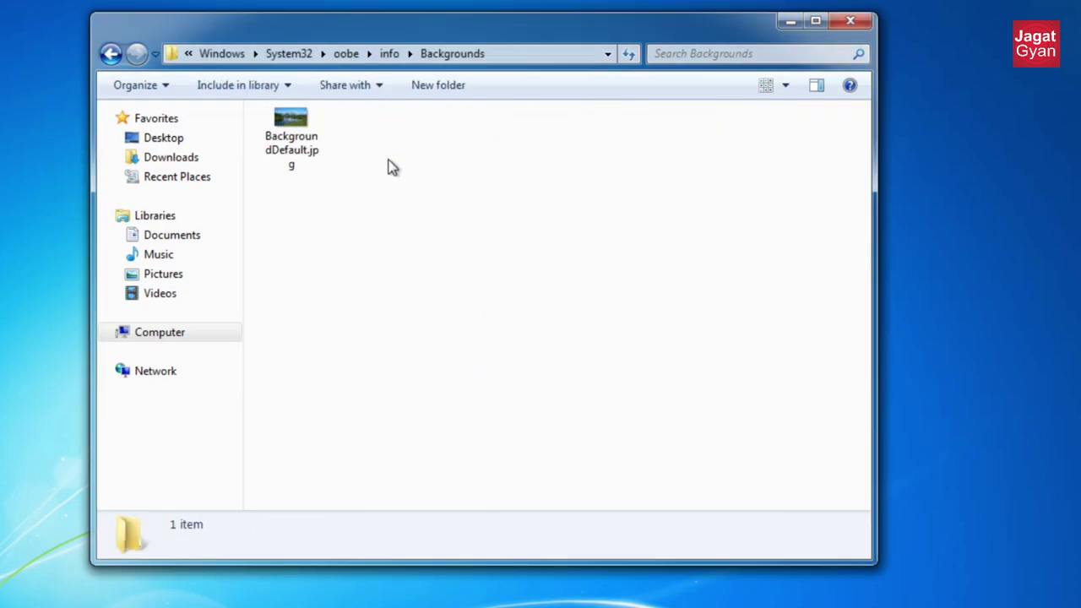
scroll(390, 167, "up", 2)
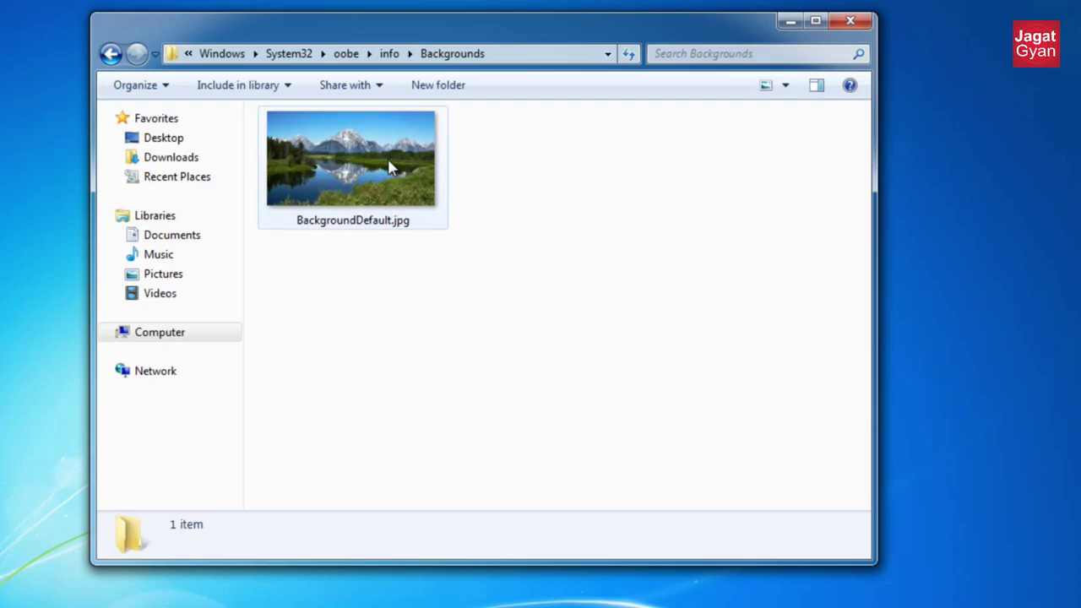
scroll(388, 158, "up", 1)
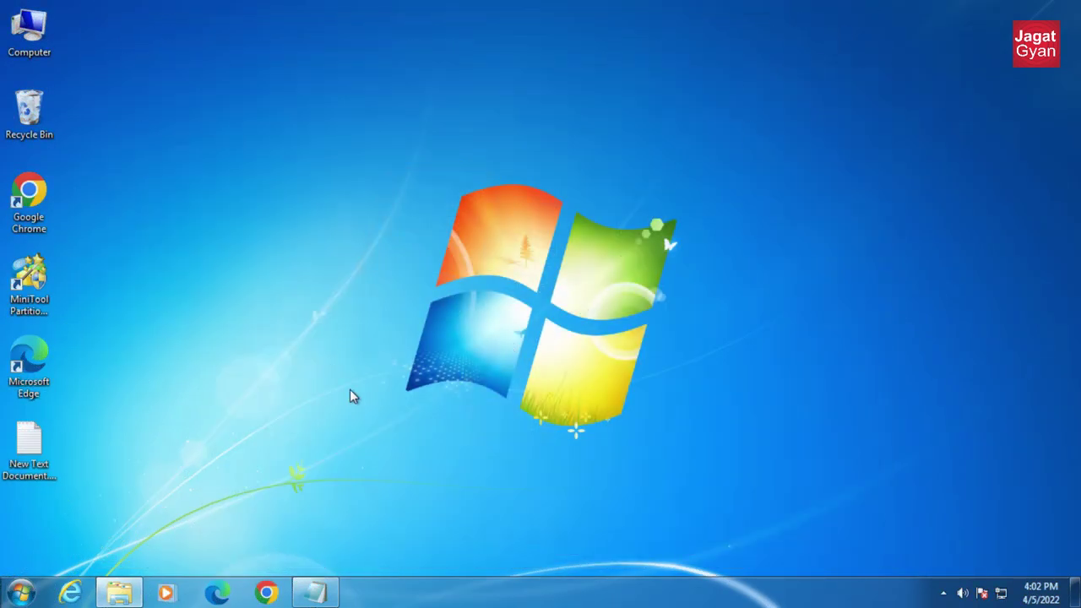
Step: Close the New Text Document notes with their changes saved, and close the Downloads folder window
left_click(315, 592)
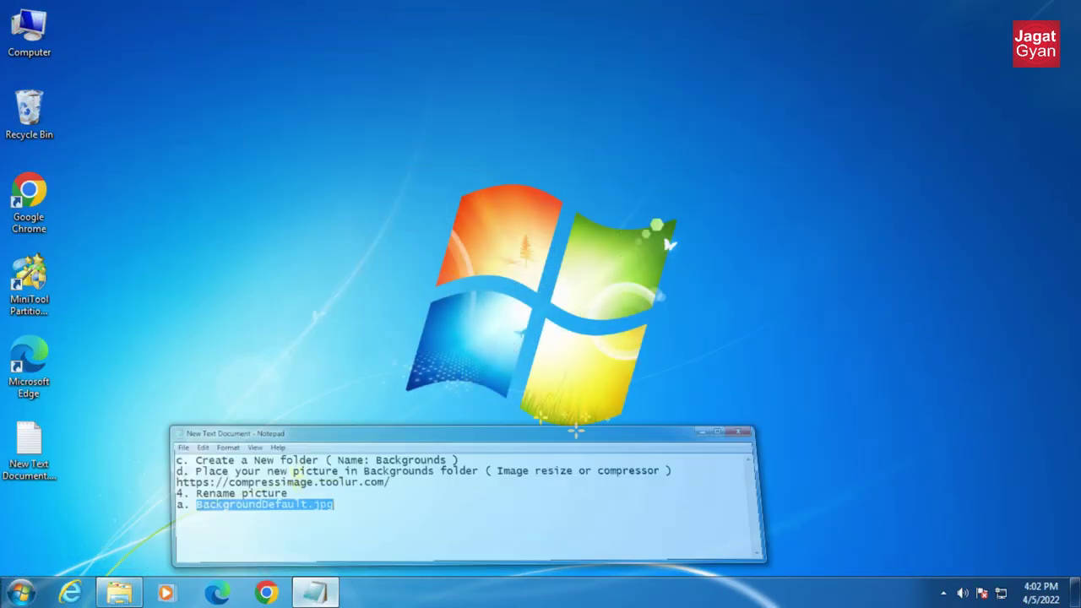
left_click(909, 381)
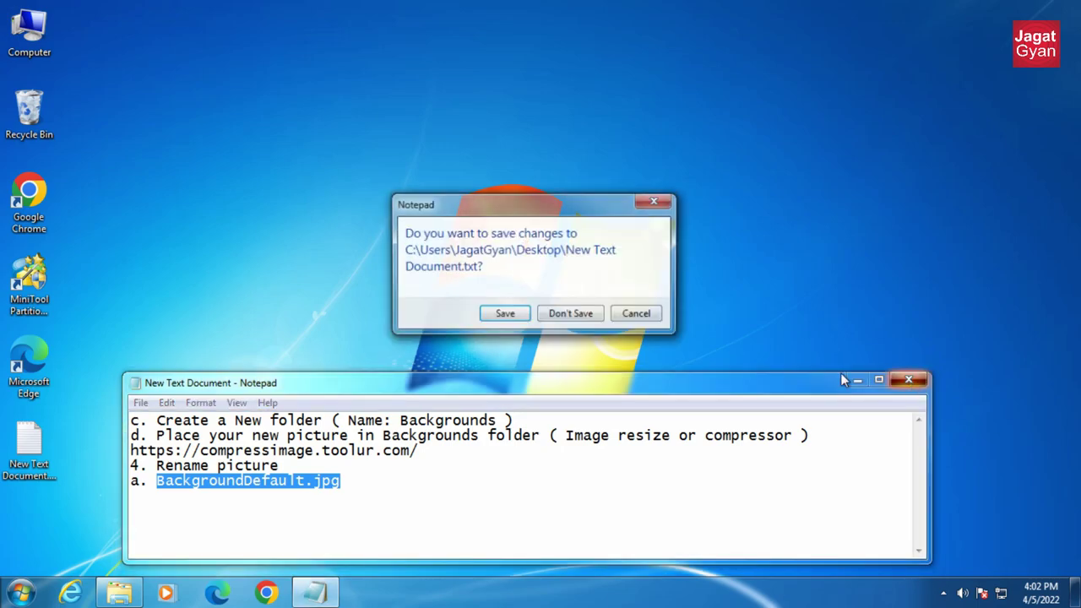
left_click(511, 314)
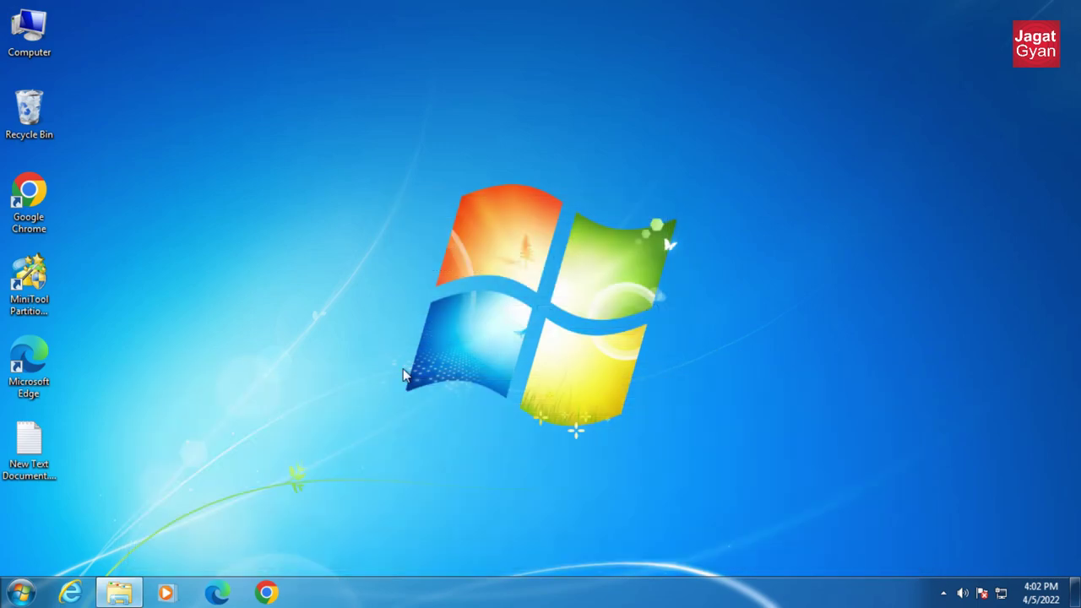
left_click(119, 591)
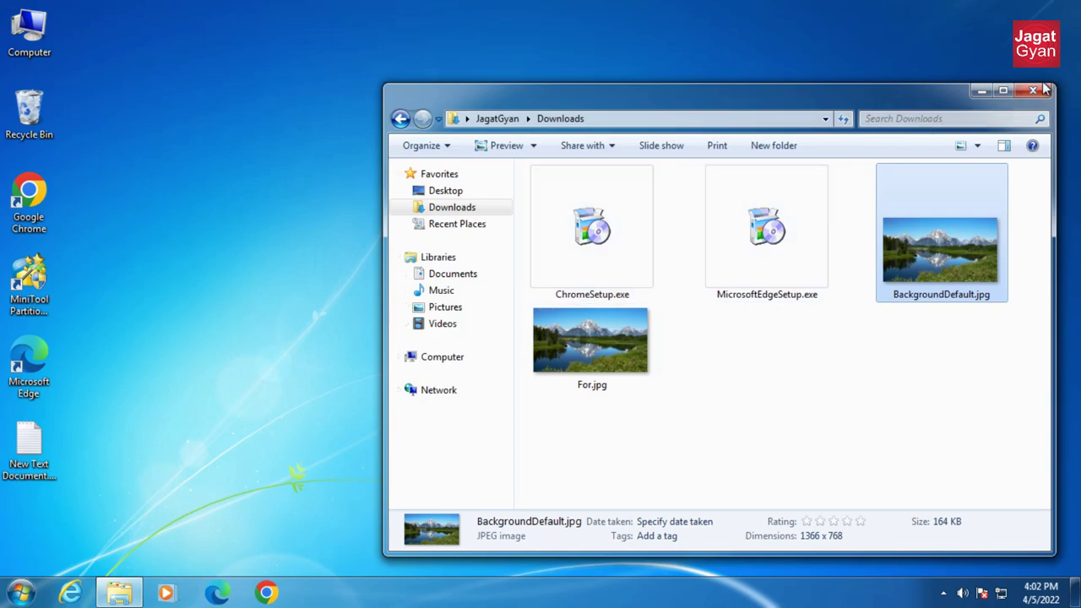
left_click(1039, 91)
Step: Log off Windows to check the new logon screen background, and sign back in to the user account
left_click(20, 591)
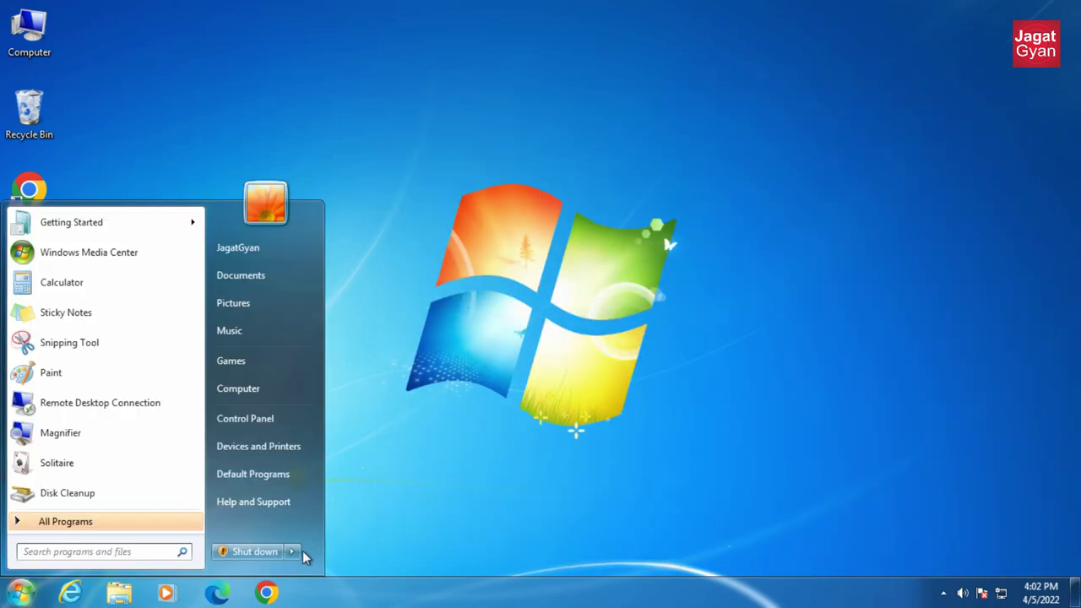
mouse_move(292, 553)
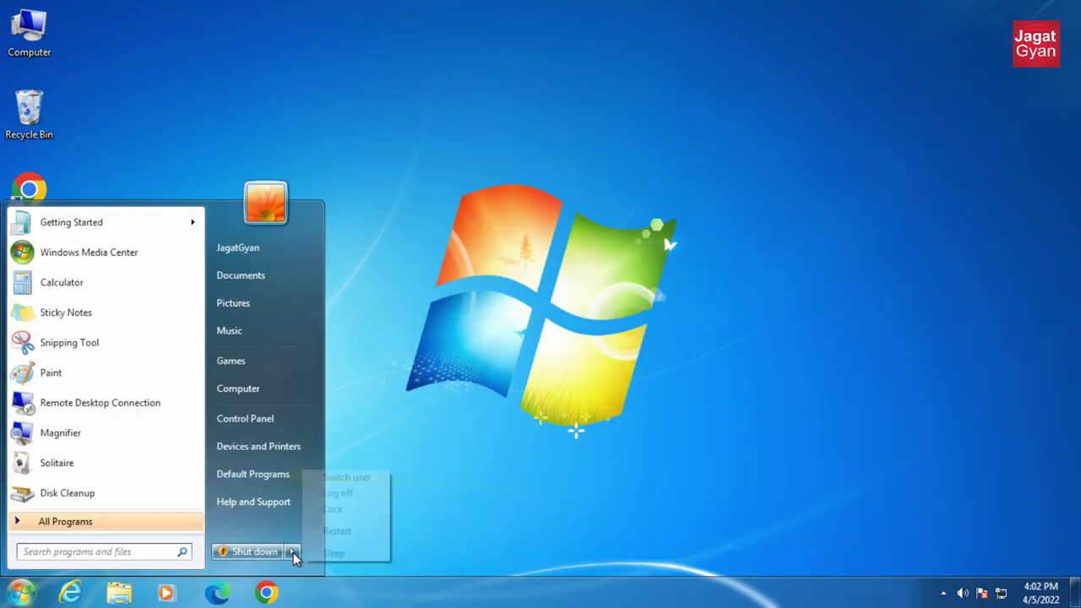
left_click(359, 496)
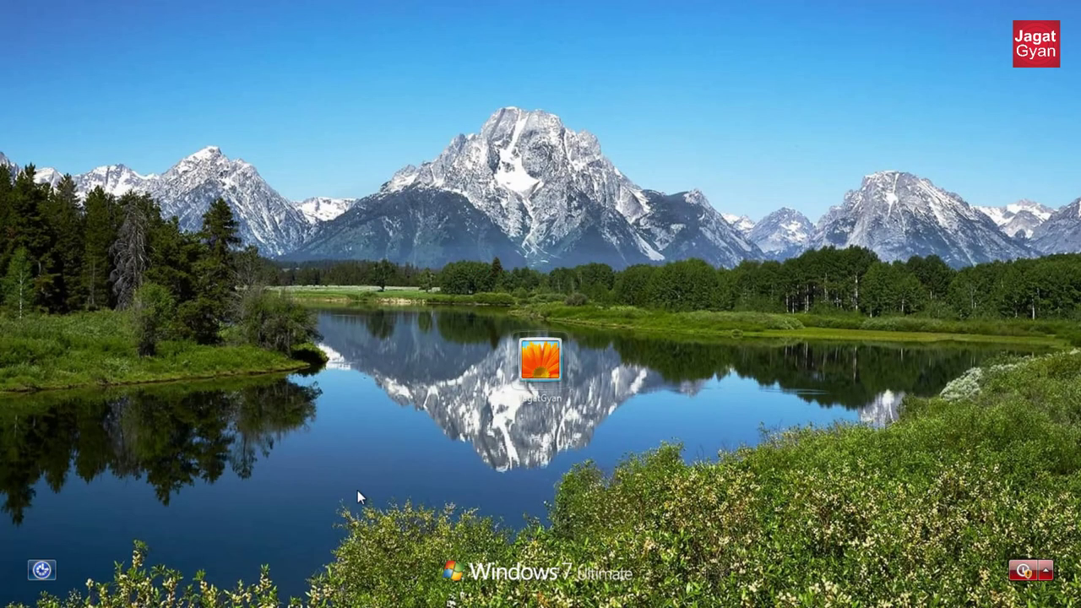
left_click(541, 371)
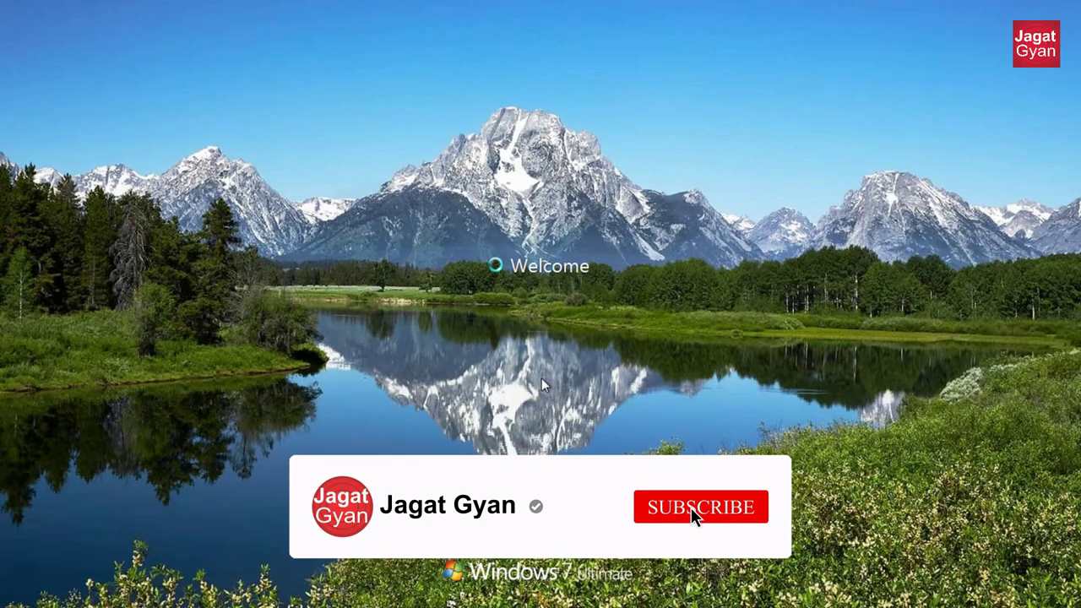